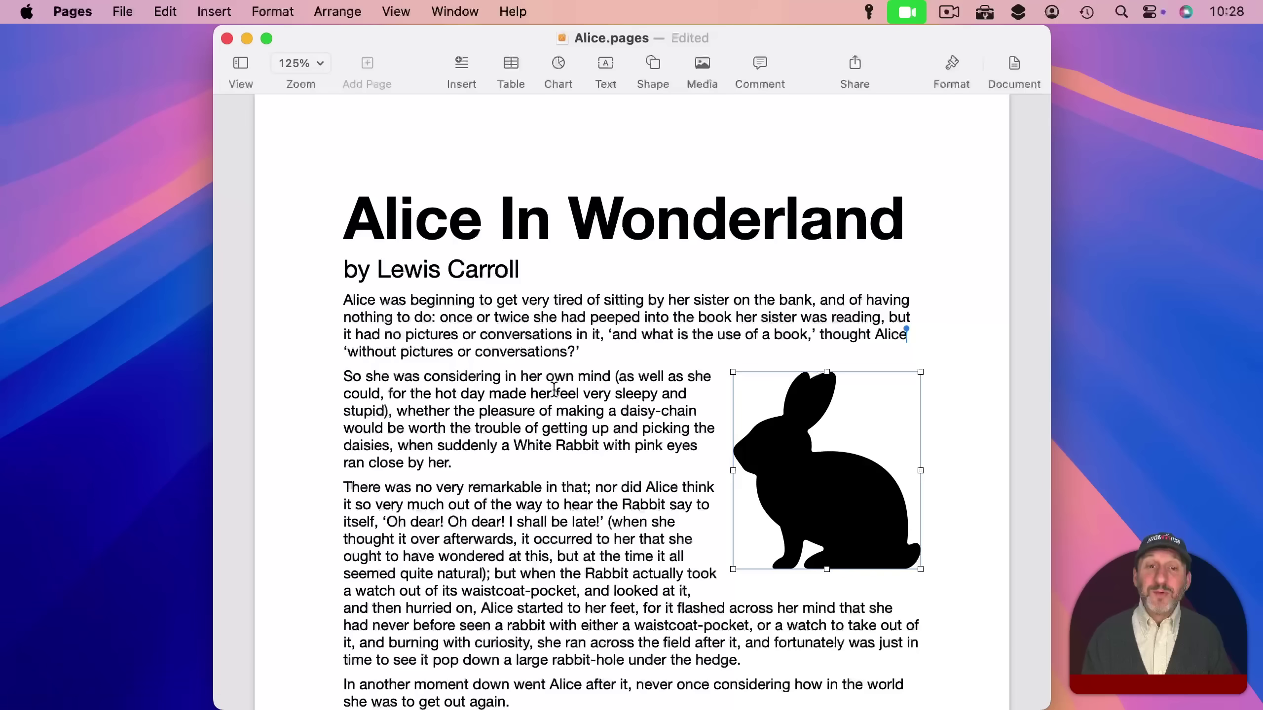
Select the opening paragraph of the Alice In Wonderland story in Pages and copy it.
{"action": "left_click", "coordinate": [553, 367]}
{"action": "left_click_drag", "start_coordinate": [580, 352], "coordinate": [310, 304]}
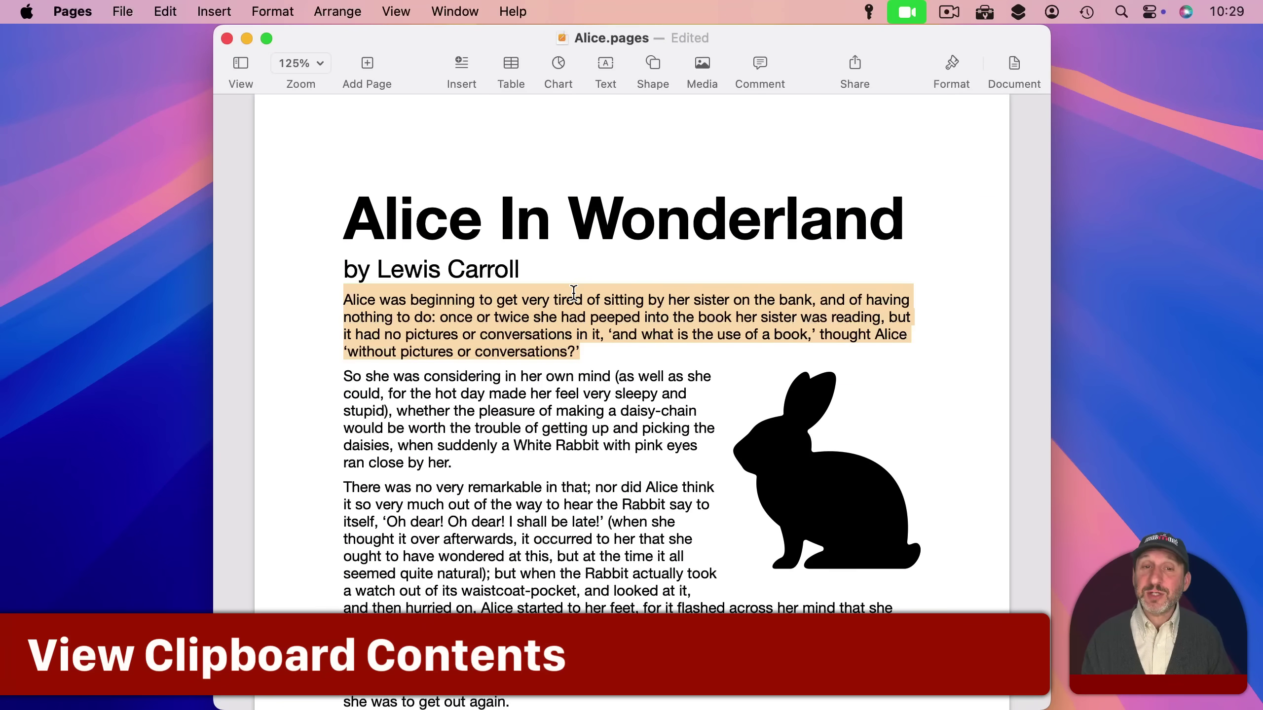
{"action": "left_click", "coordinate": [169, 12]}
{"action": "left_click", "coordinate": [180, 119]}
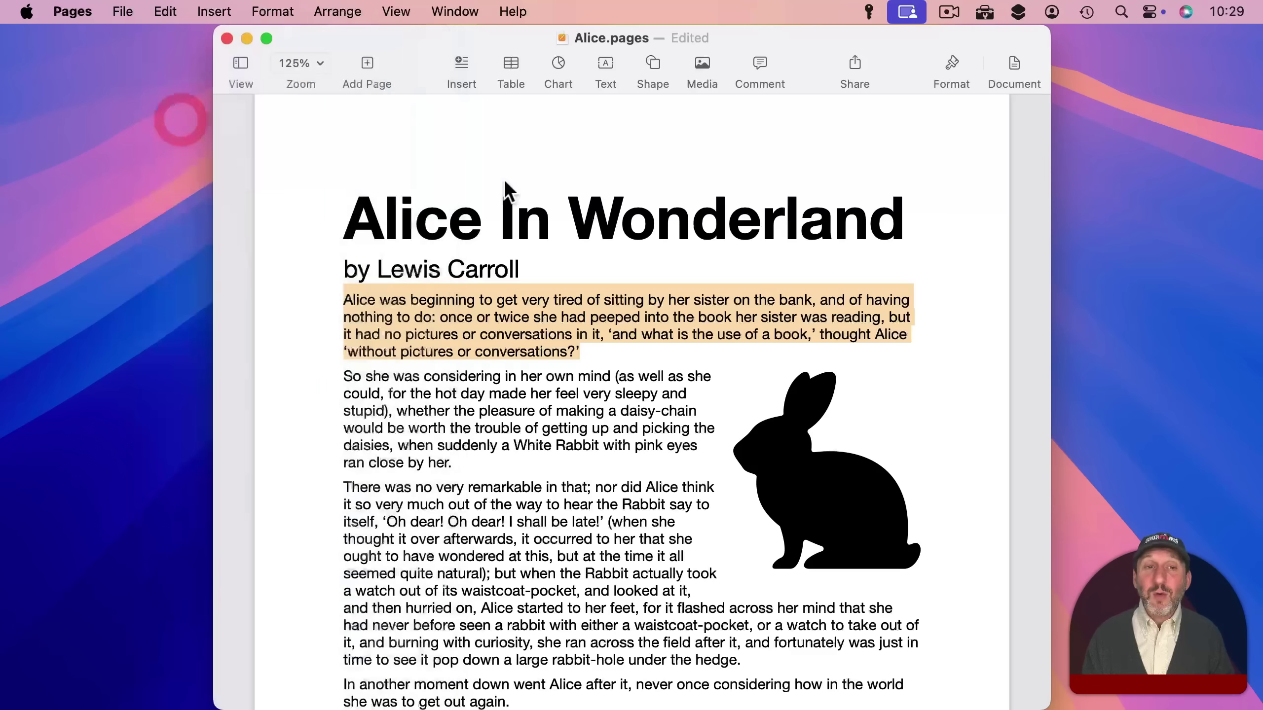
{"action": "key", "text": "super+c"}
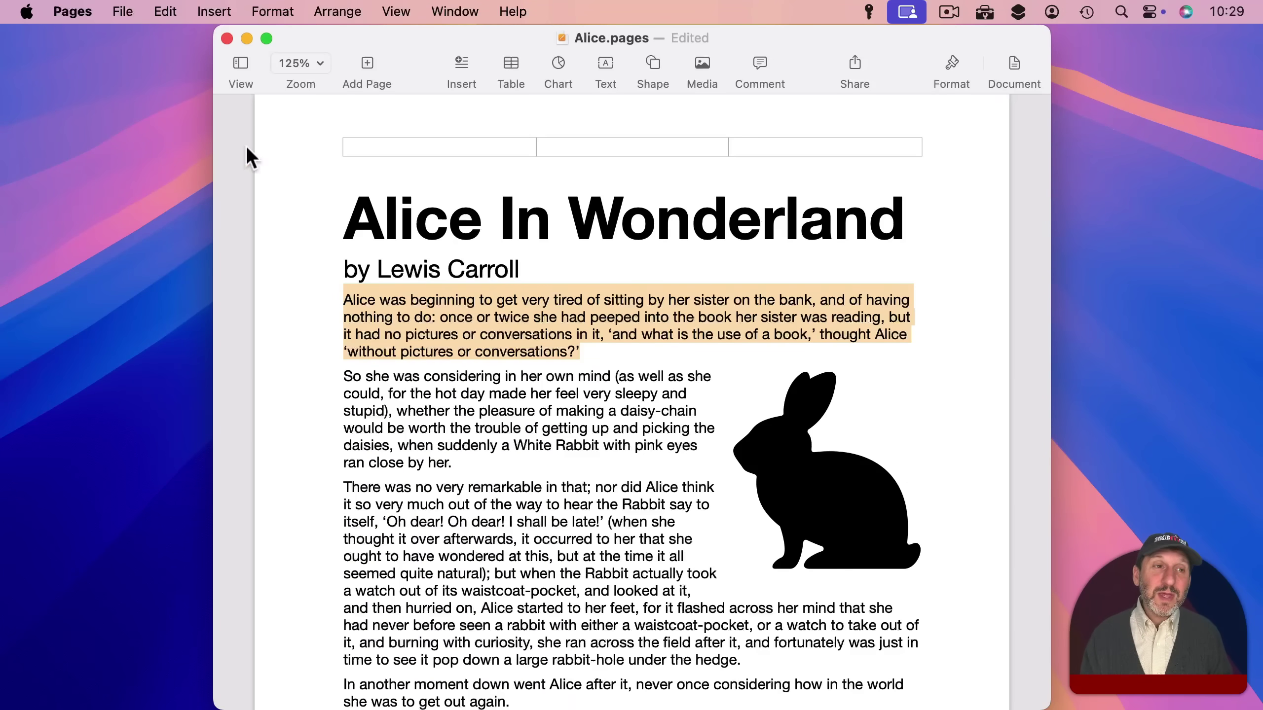
Switch to Finder and show the clipboard holding the Alice paragraph as RTF.
{"action": "left_click", "coordinate": [84, 70]}
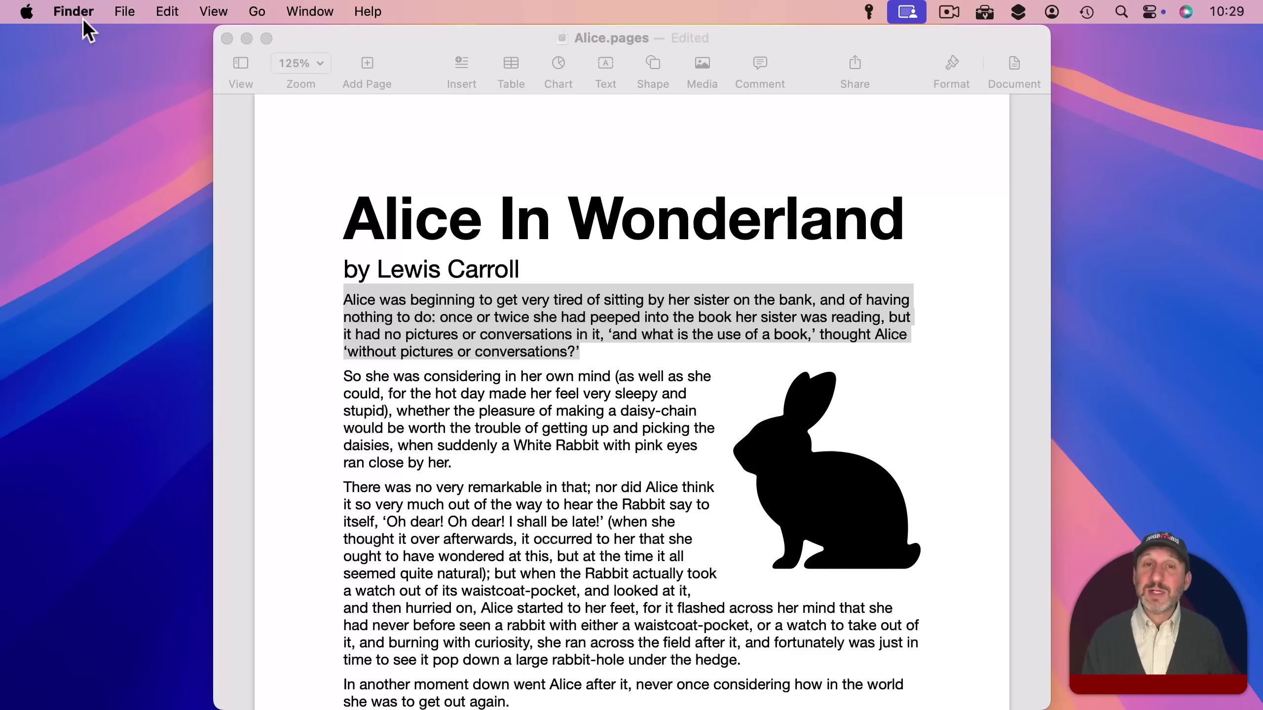
{"action": "left_click", "coordinate": [161, 14]}
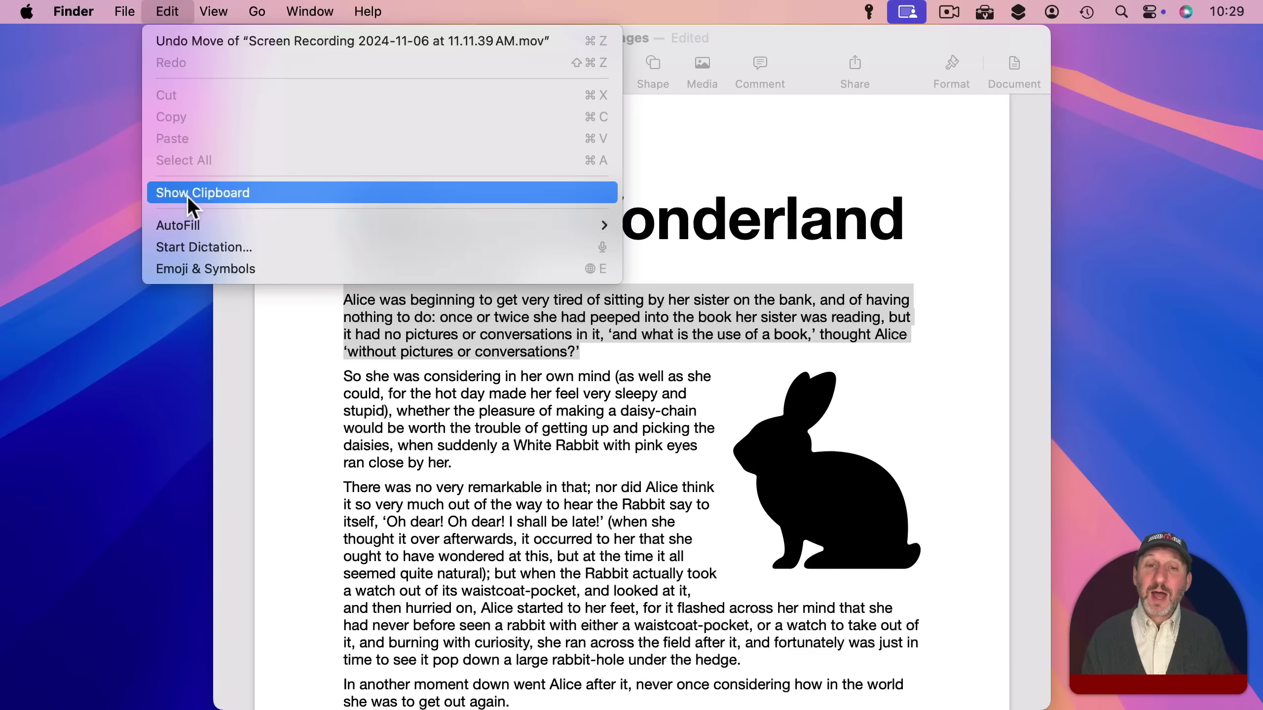
{"action": "left_click", "coordinate": [224, 195]}
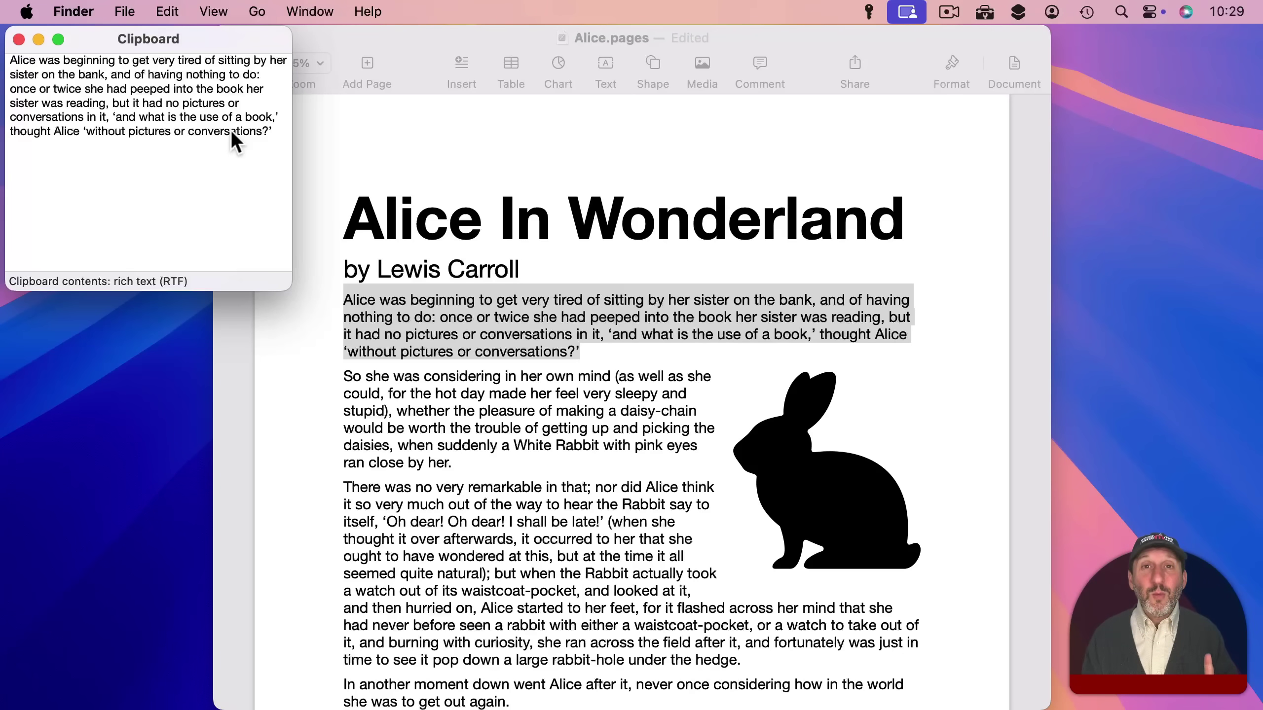
Copy the black rabbit silhouette from Alice.pages, then switch to Safari's Mount Blue Sky article.
{"action": "left_click", "coordinate": [486, 152]}
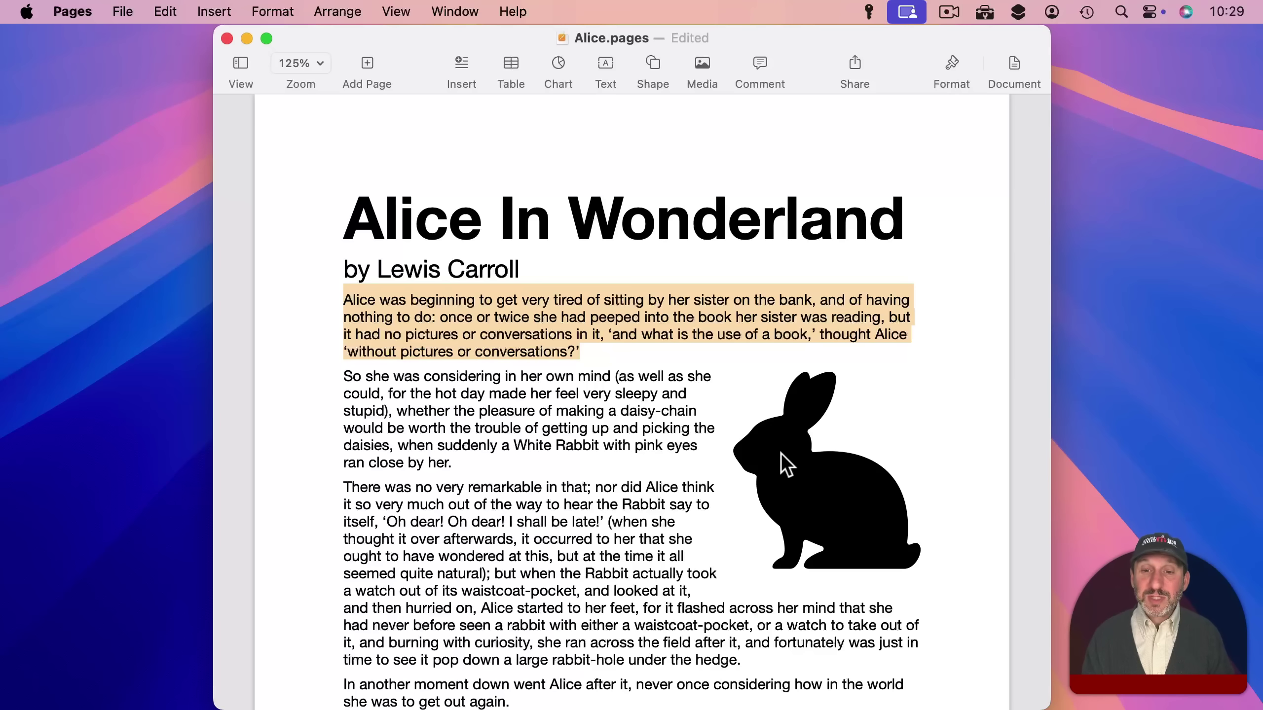
{"action": "left_click", "coordinate": [798, 447]}
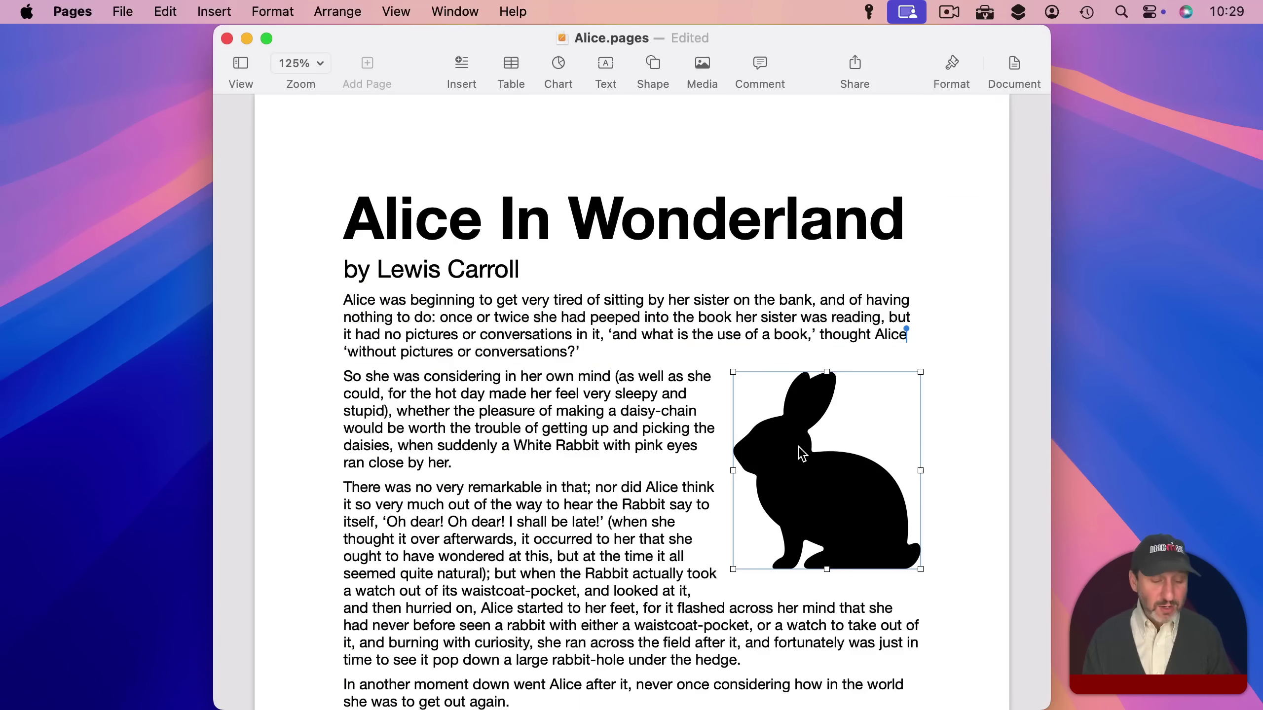
{"action": "key", "text": "super+c"}
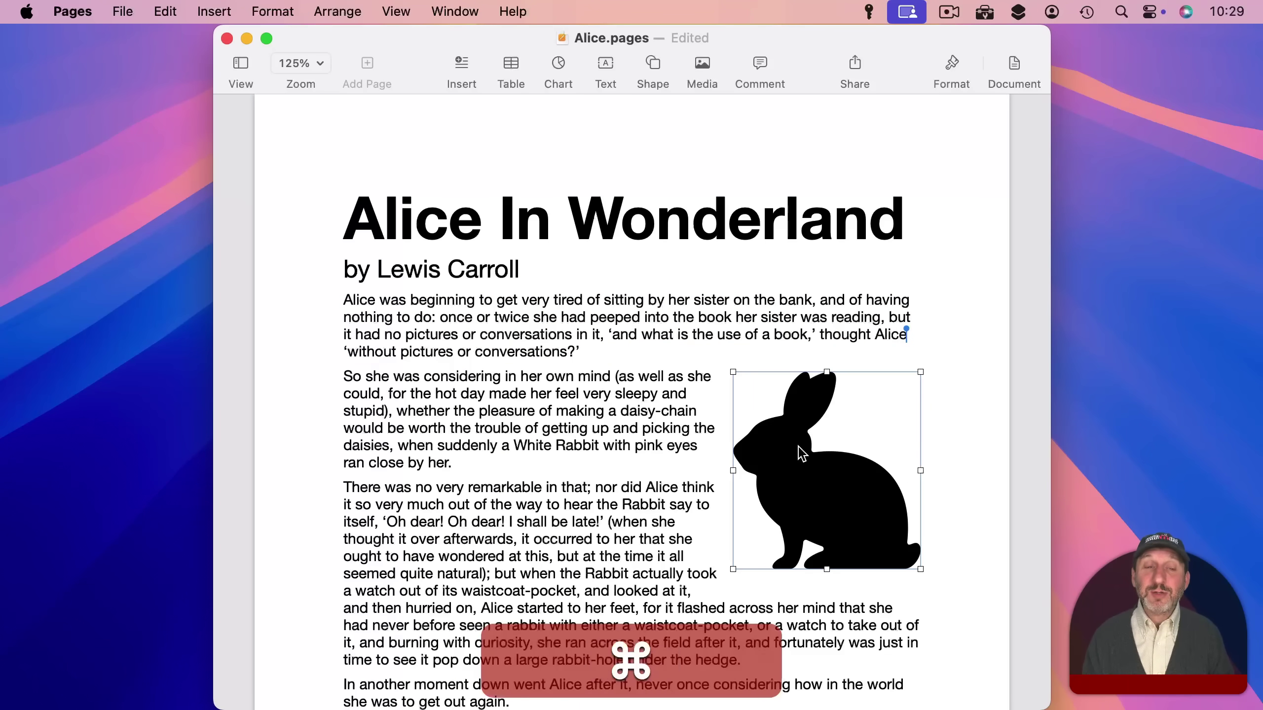
{"action": "key", "text": "super+Tab"}
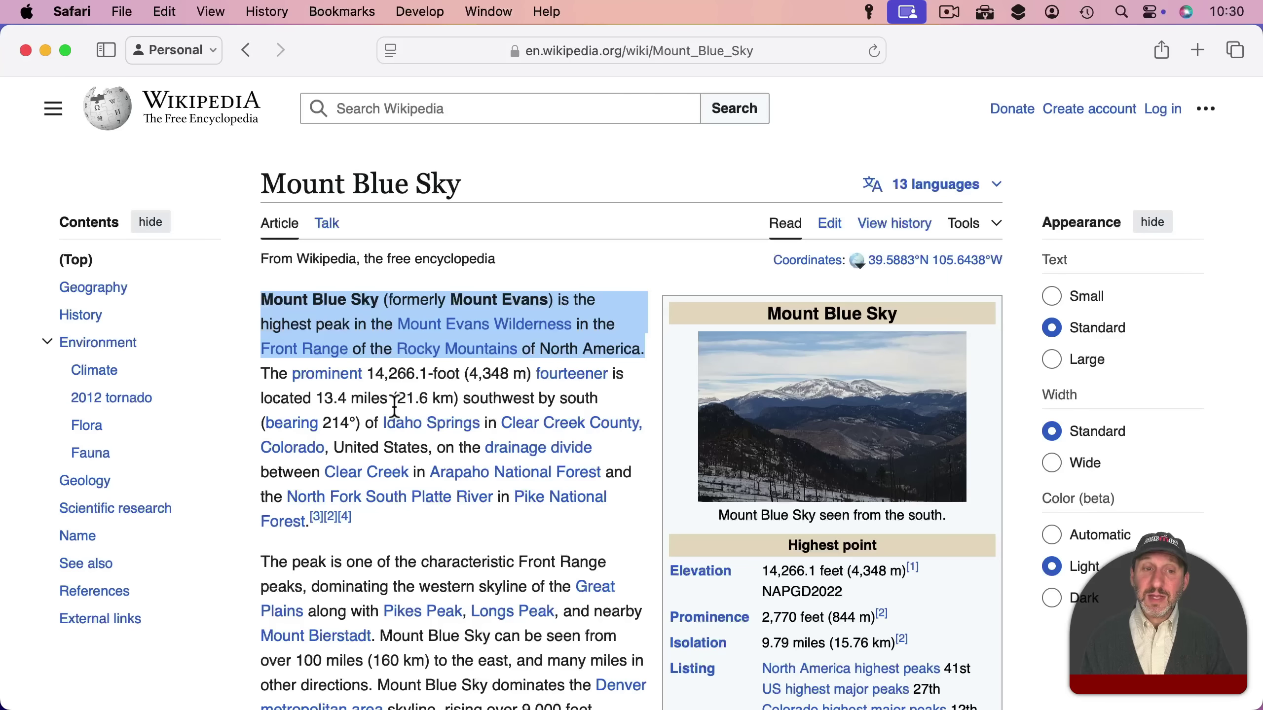
Copy the selected Mount Blue Sky sentence and start a blank new message in Mail.
{"action": "key", "text": "super+c"}
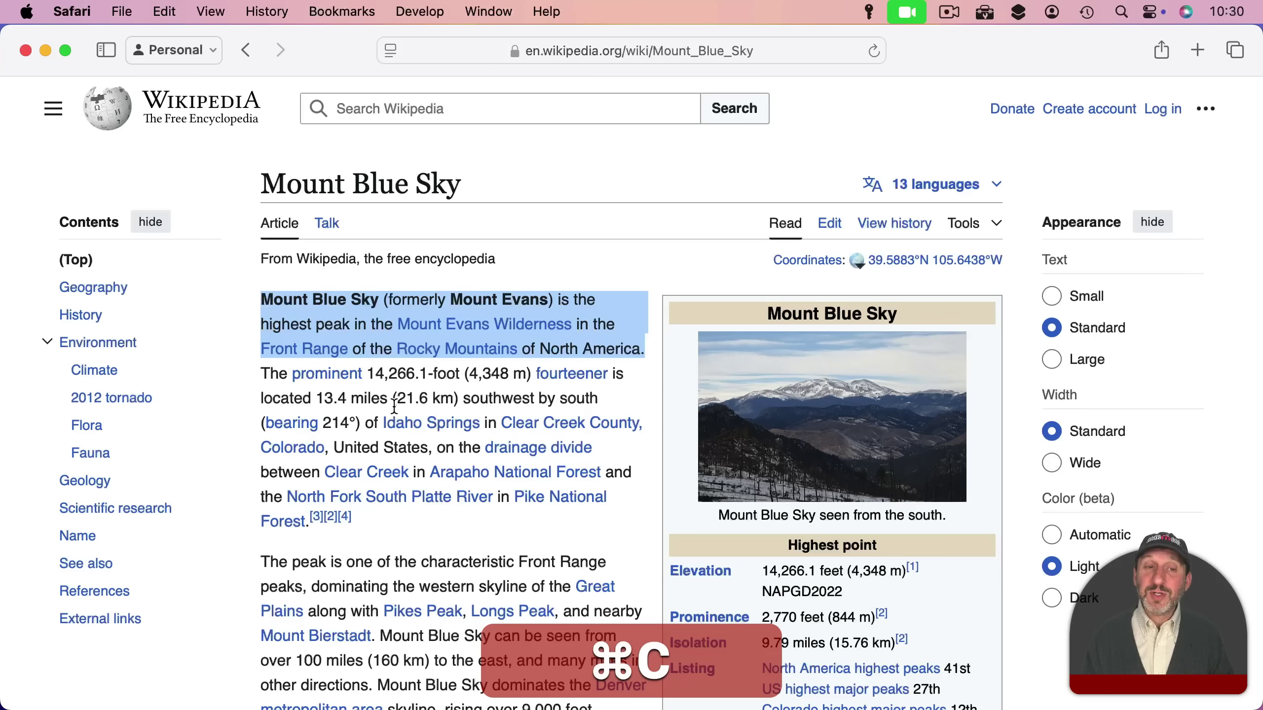
{"action": "key", "text": "super+Tab"}
{"action": "key", "text": "super+n"}
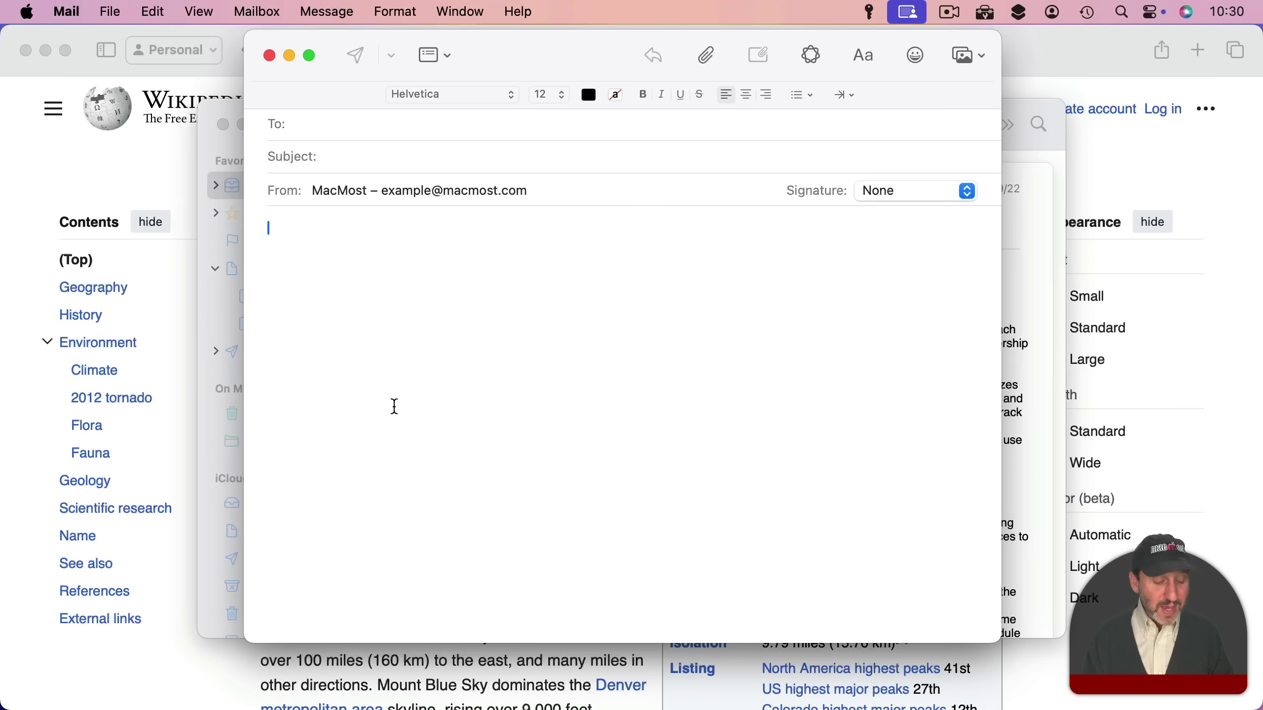
Replace the web-formatted paste of the Mount Blue Sky sentence with Paste and Match Style.
{"action": "key", "text": "super+v"}
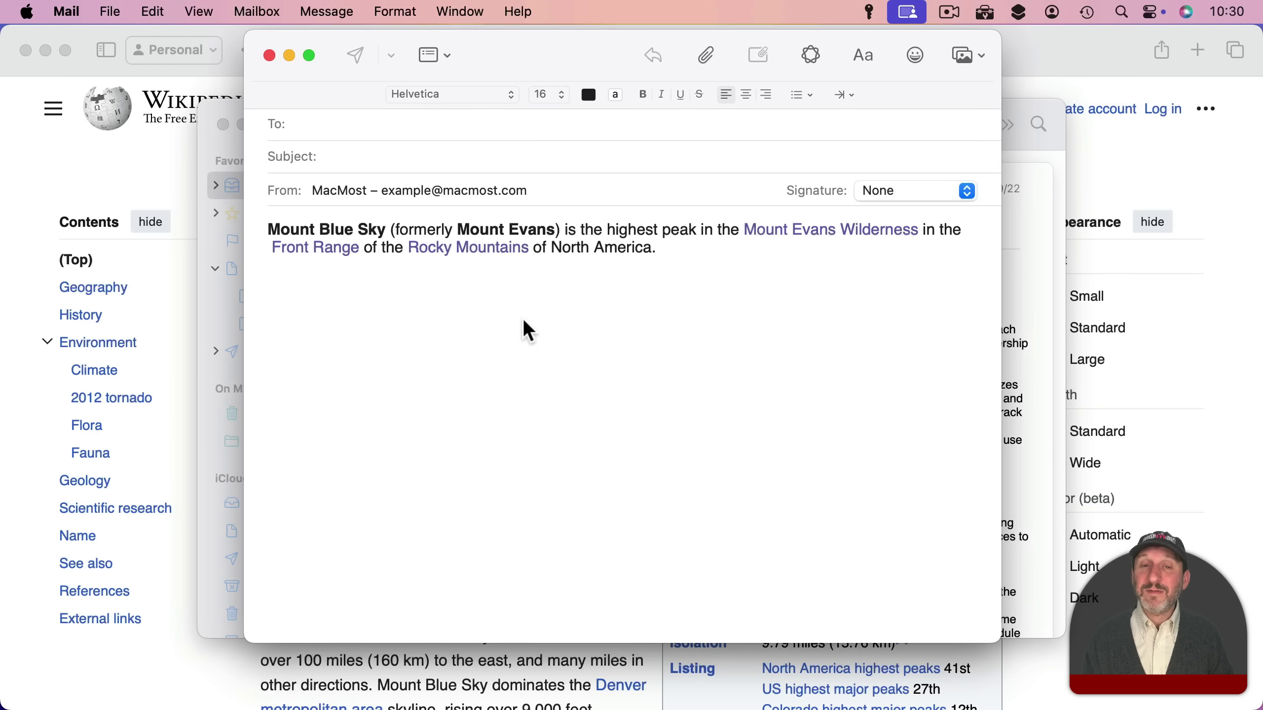
{"action": "key", "text": "super+z"}
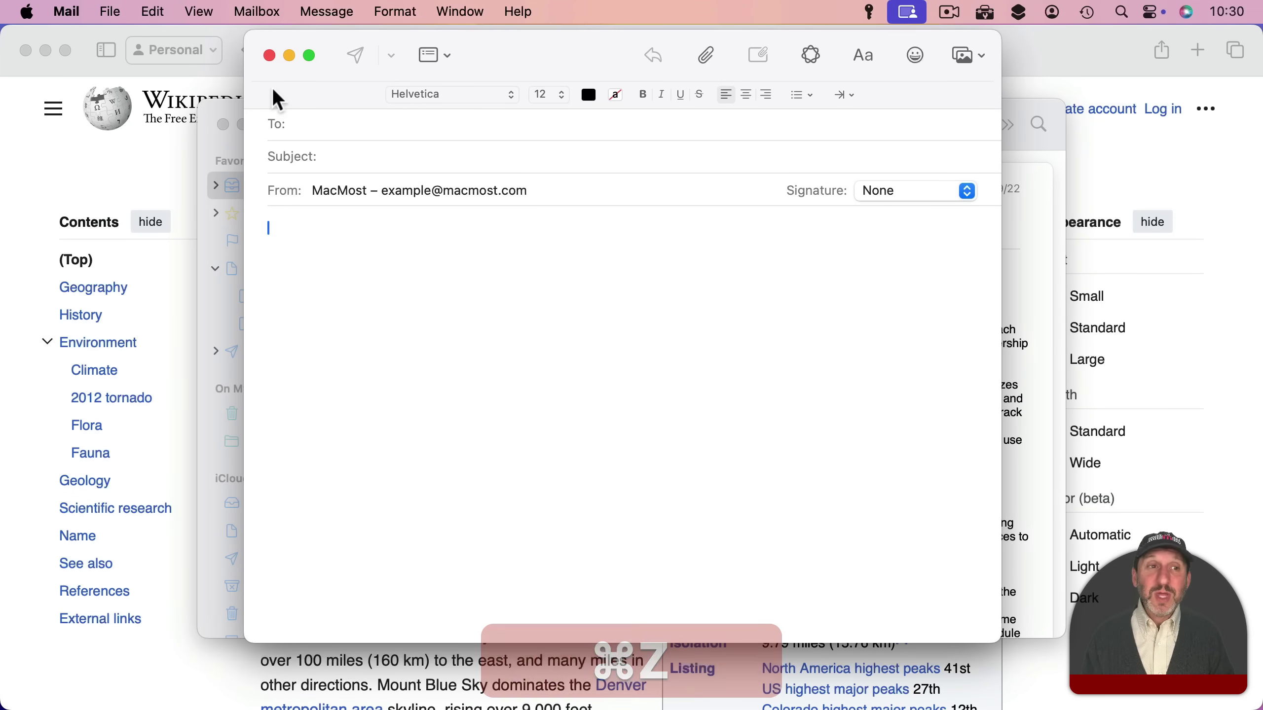
{"action": "left_click", "coordinate": [153, 12]}
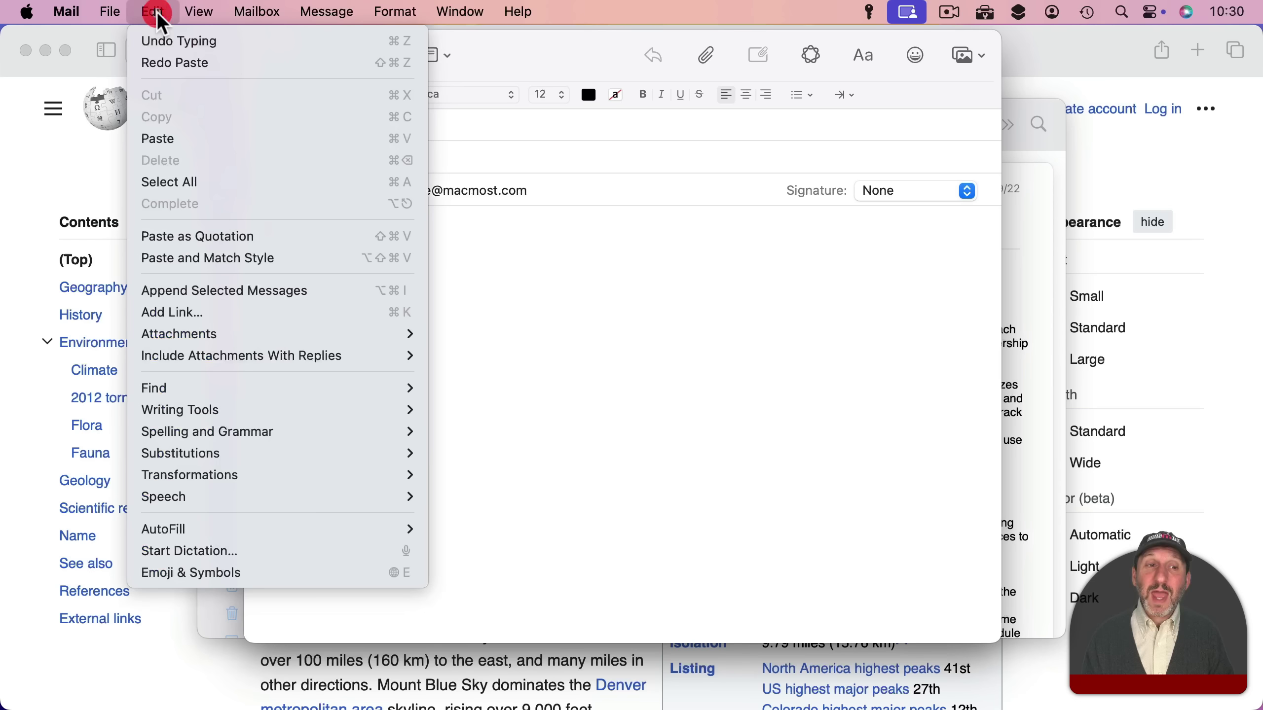
{"action": "left_click", "coordinate": [272, 259]}
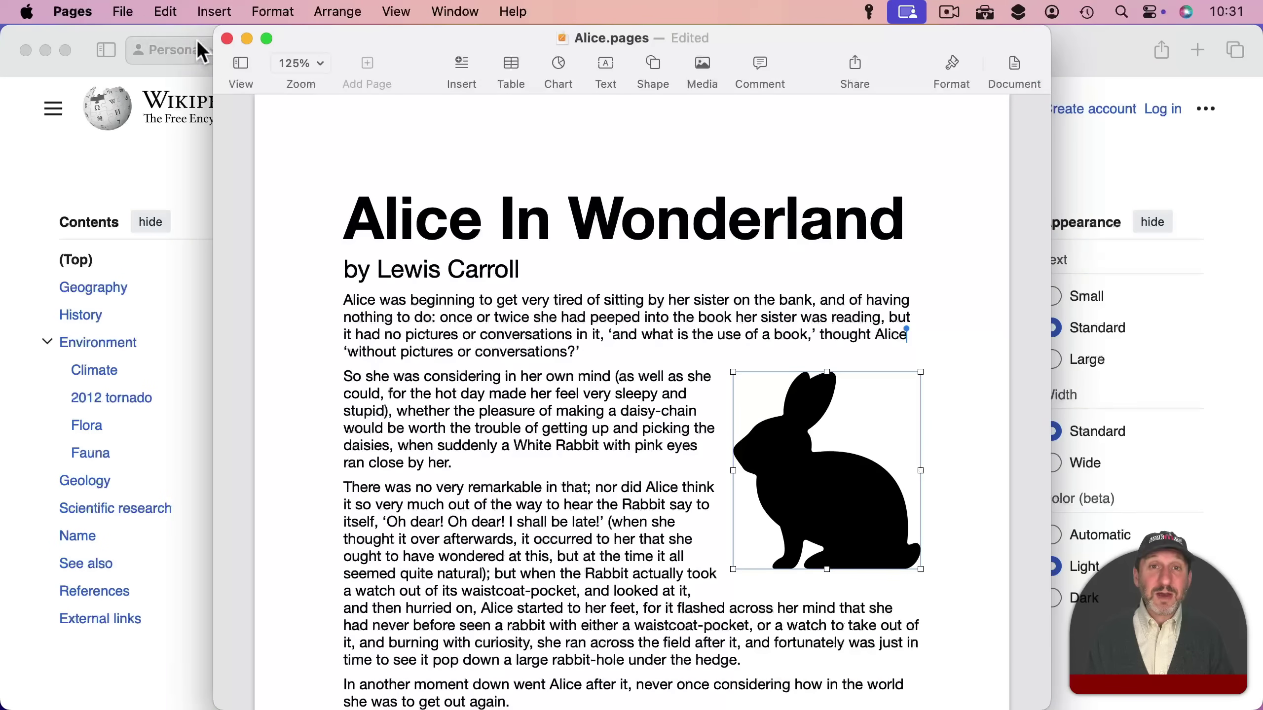
Bring up Pages' Edit menu to restyle the opening Alice paragraph.
{"action": "left_click", "coordinate": [165, 12]}
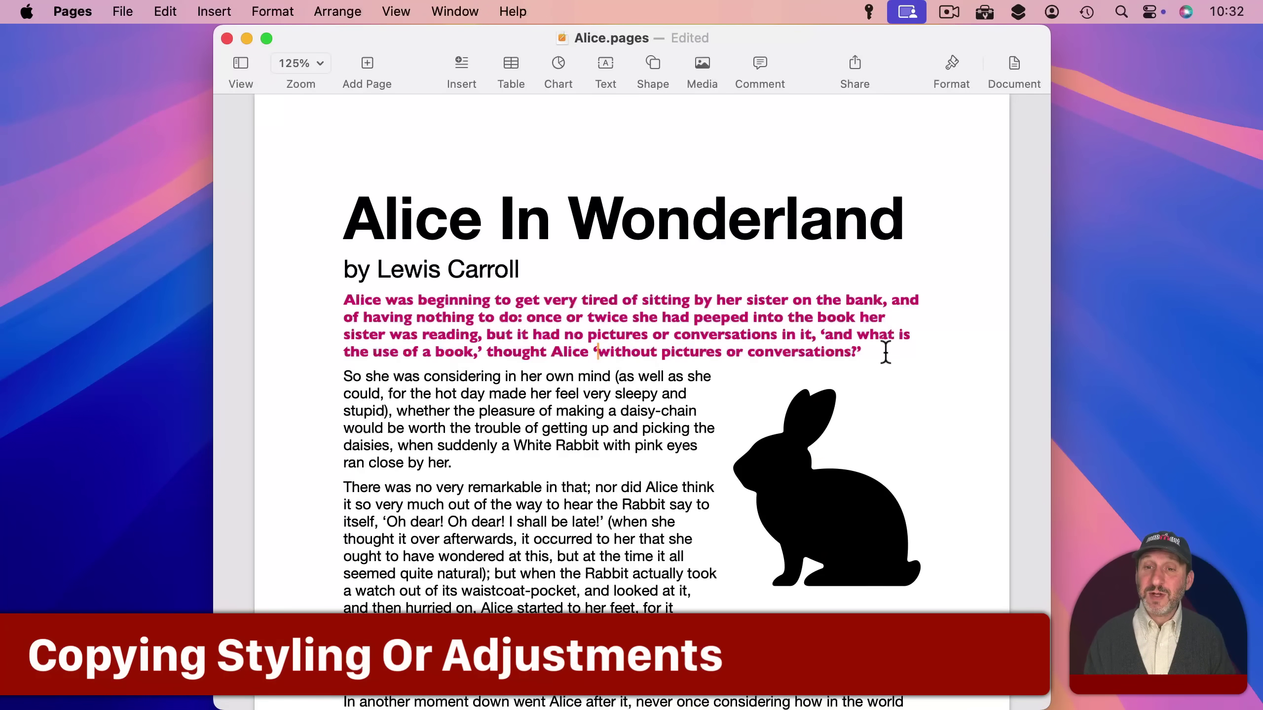
Copy the style of the bold magenta opening paragraph.
{"action": "left_click_drag", "start_coordinate": [344, 300], "coordinate": [862, 349]}
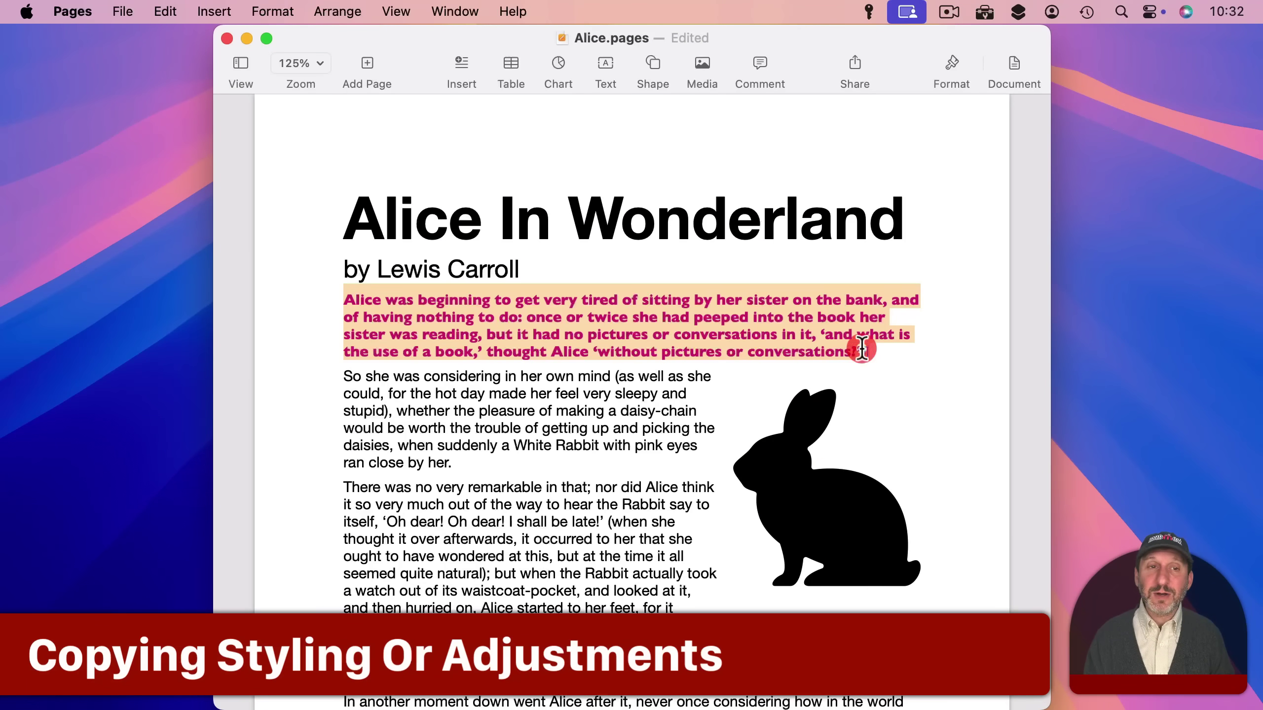
{"action": "left_click", "coordinate": [280, 11]}
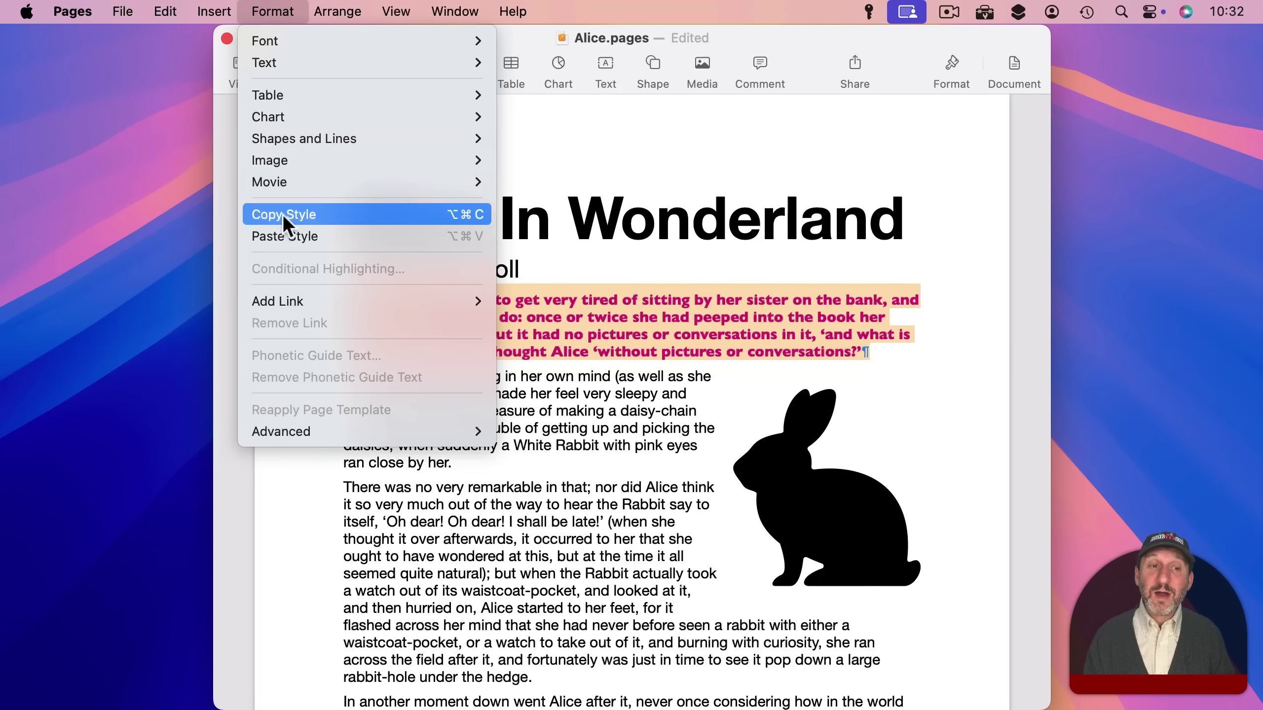
{"action": "left_click", "coordinate": [432, 214]}
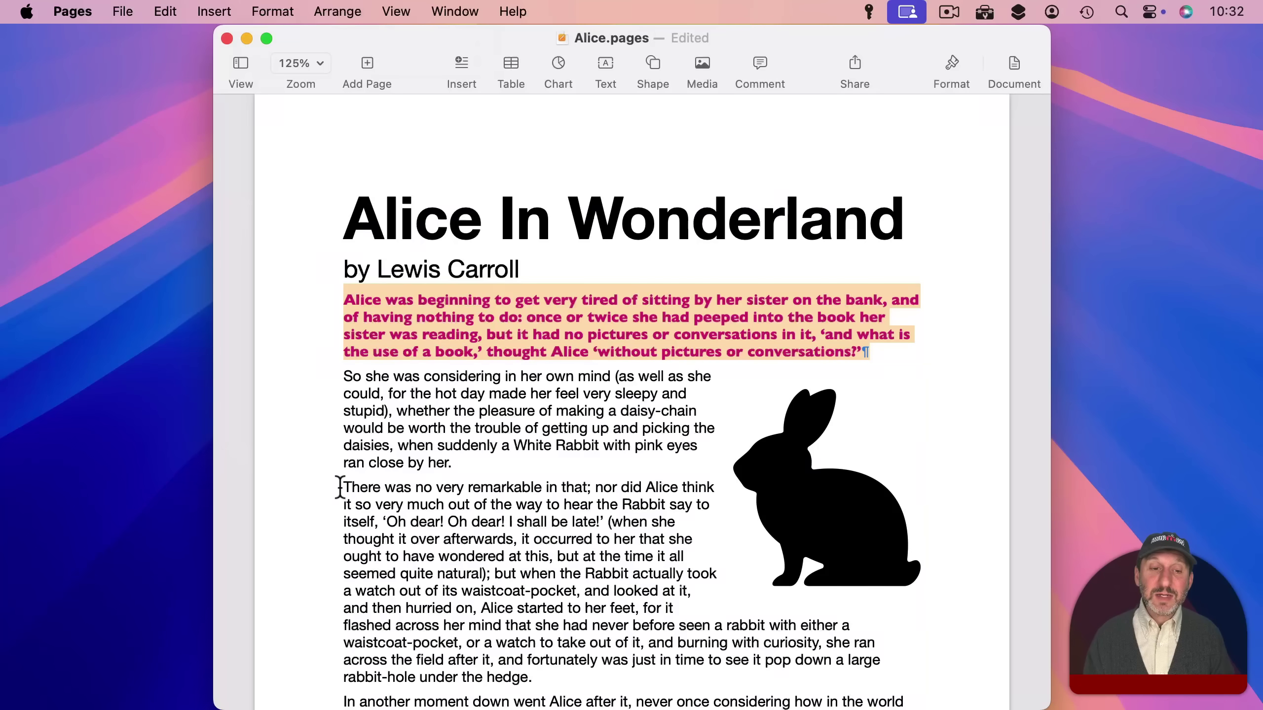
Paste that style onto the third paragraph and open the Washington Park photo in Photos.
{"action": "left_click_drag", "start_coordinate": [339, 487], "coordinate": [539, 677]}
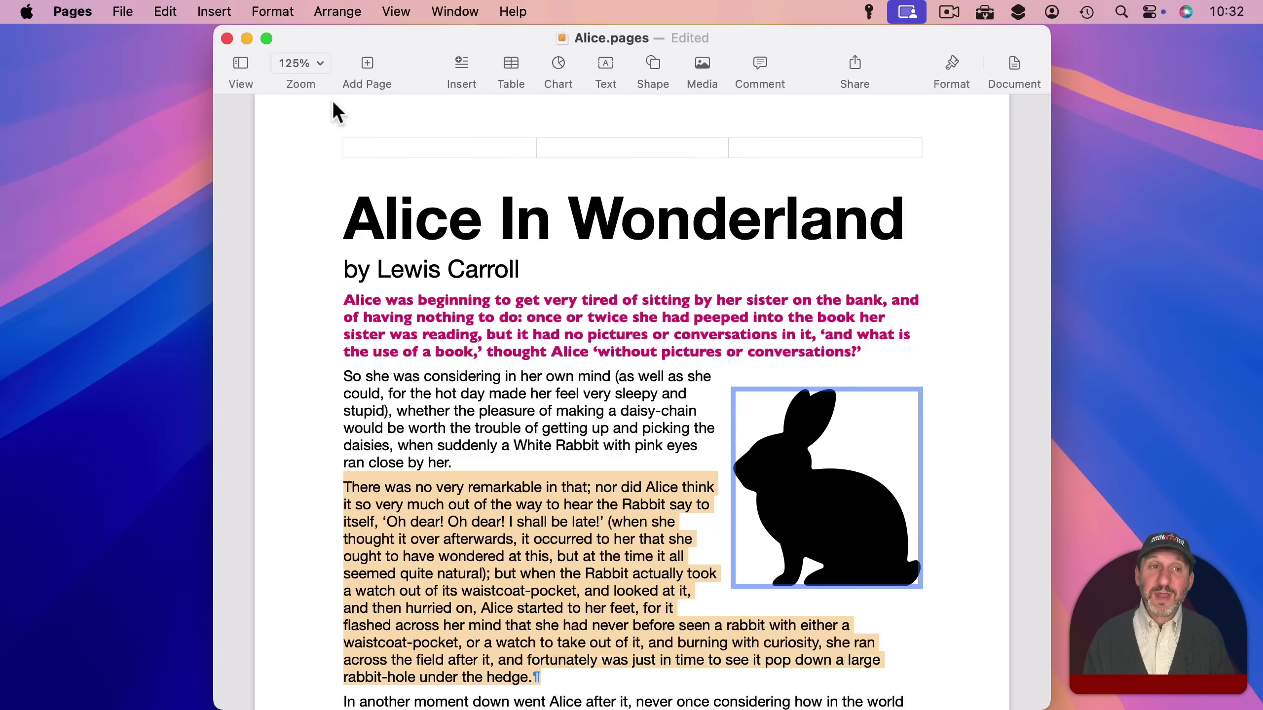
{"action": "left_click", "coordinate": [276, 11]}
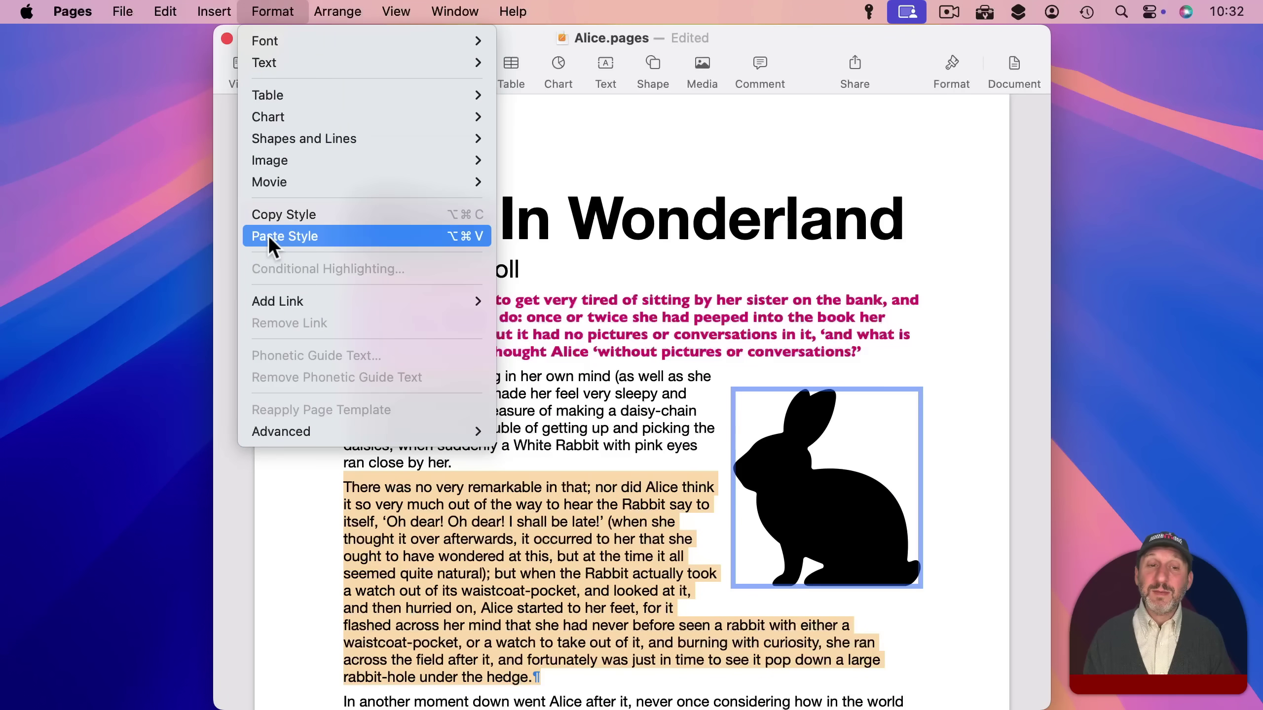
{"action": "left_click", "coordinate": [430, 234]}
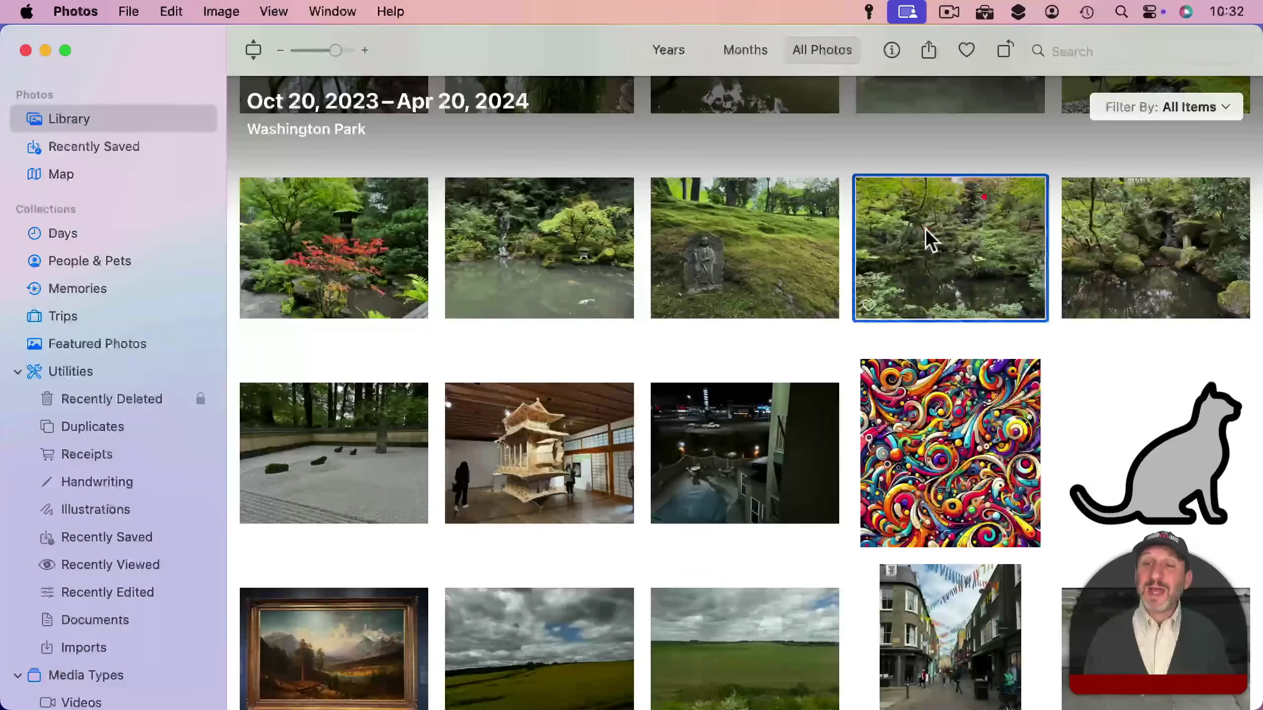
{"action": "double_click", "coordinate": [926, 230]}
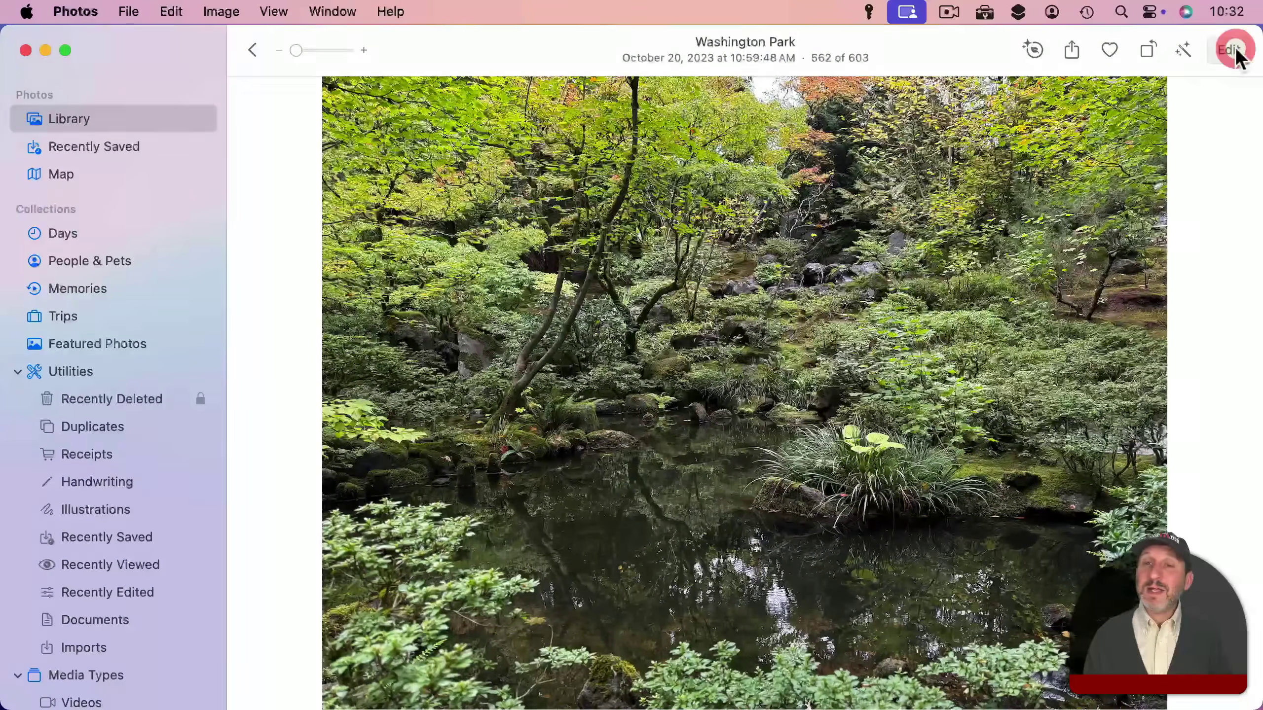
Raise the Washington Park photo's Light and Color, save the edit, and return to the grid.
{"action": "left_click", "coordinate": [1231, 49]}
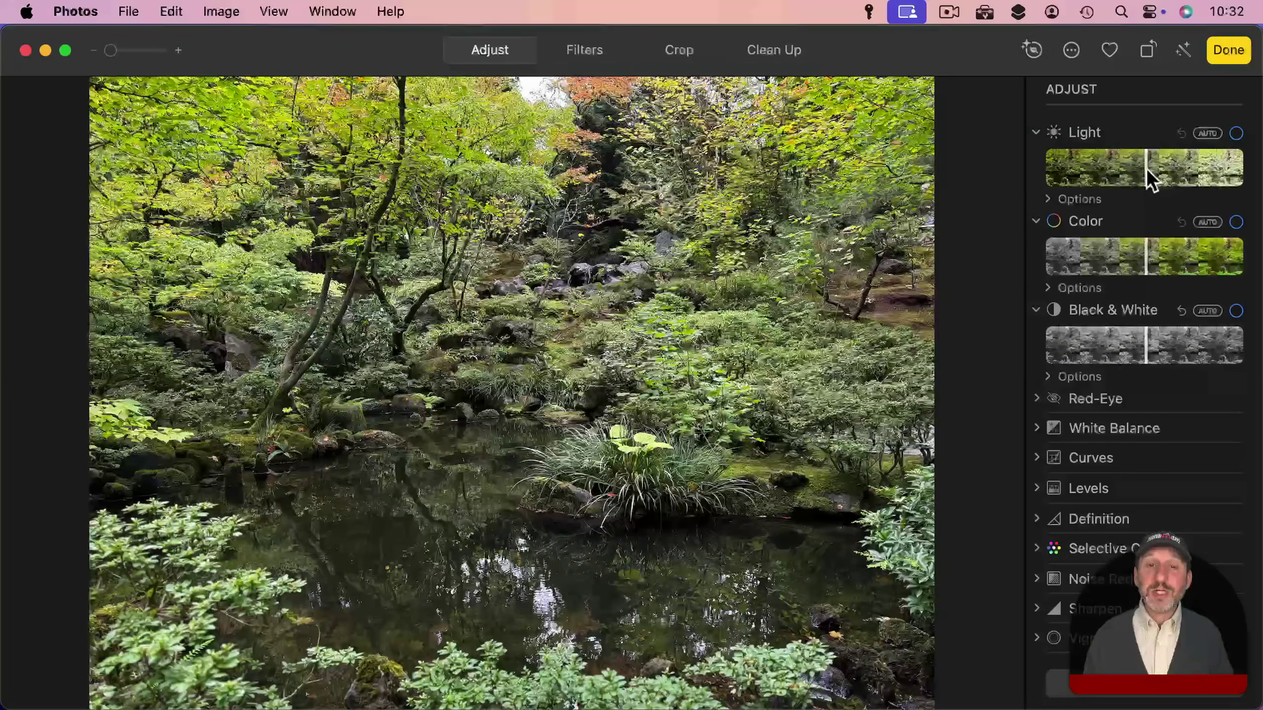
{"action": "left_click", "coordinate": [1178, 164]}
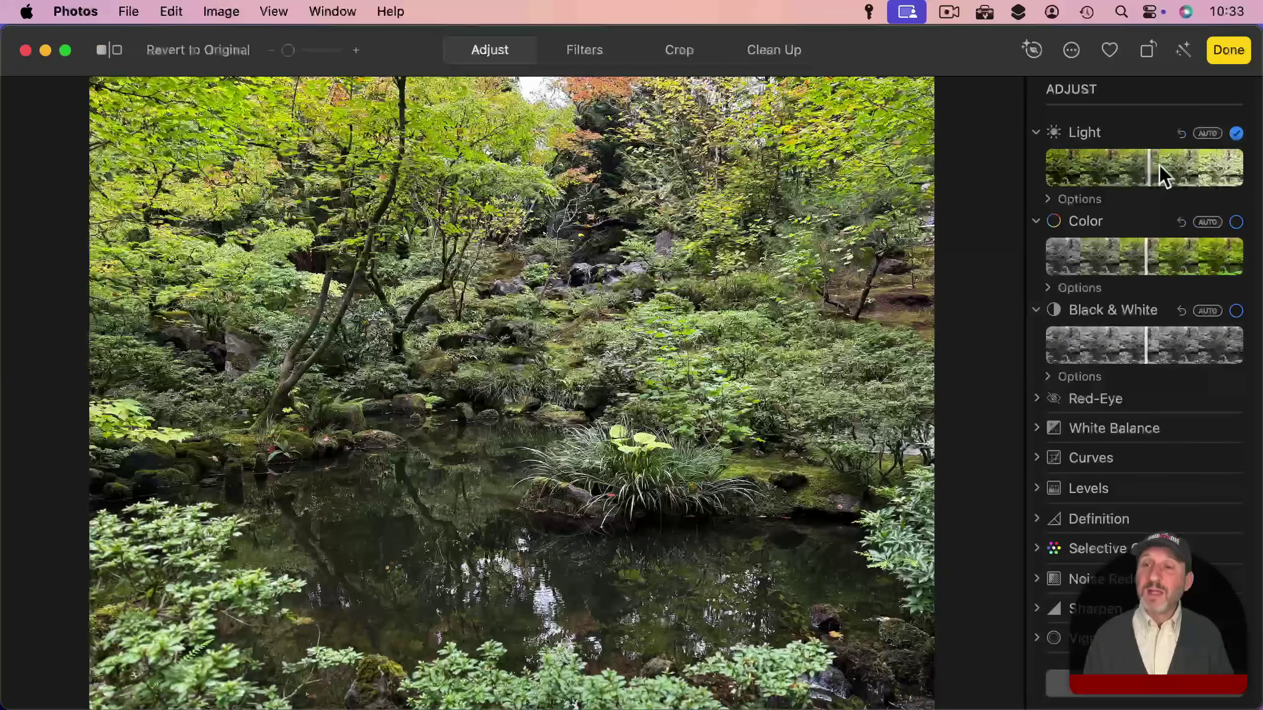
{"action": "left_click_drag", "start_coordinate": [1146, 257], "coordinate": [1229, 268]}
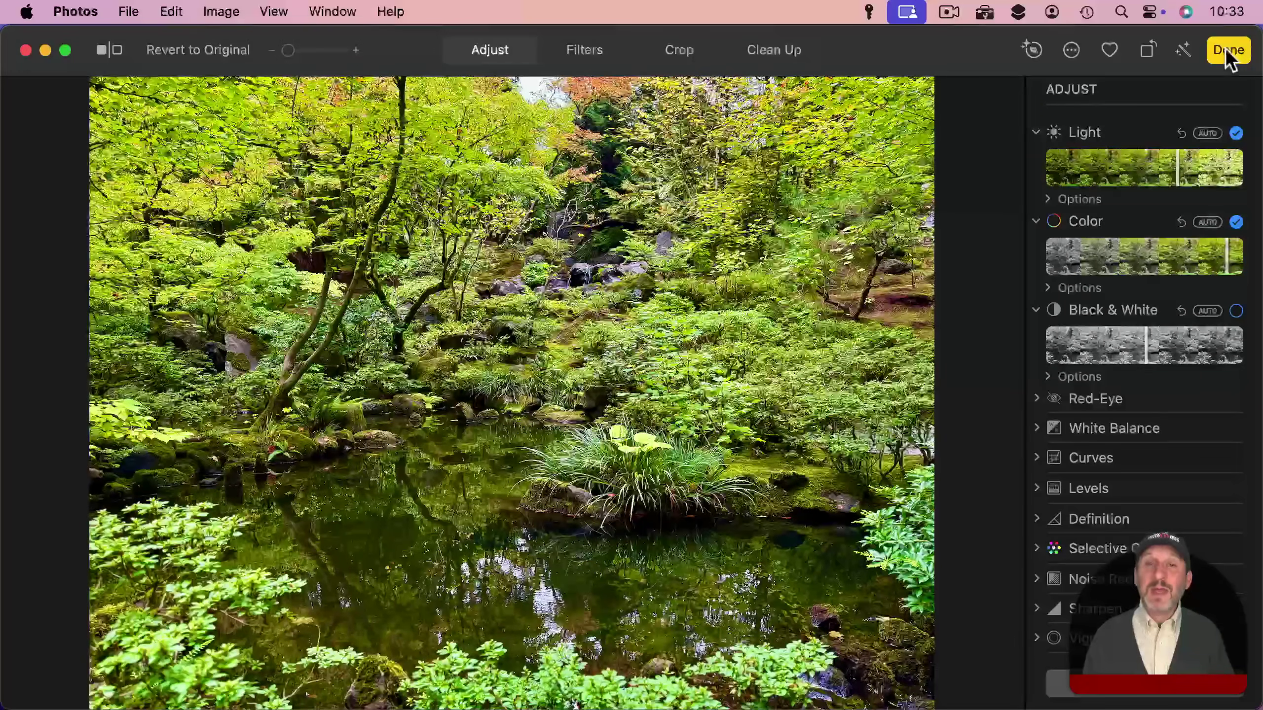
{"action": "left_click", "coordinate": [1226, 48]}
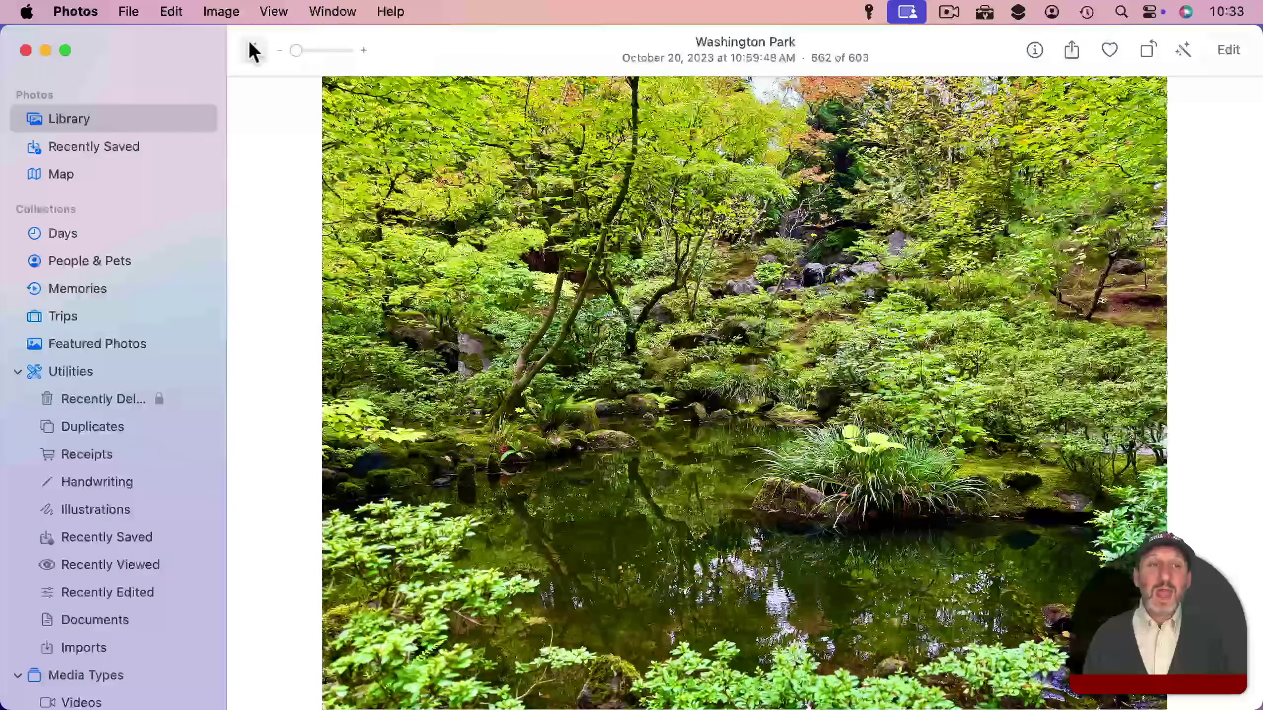
{"action": "left_click", "coordinate": [250, 46]}
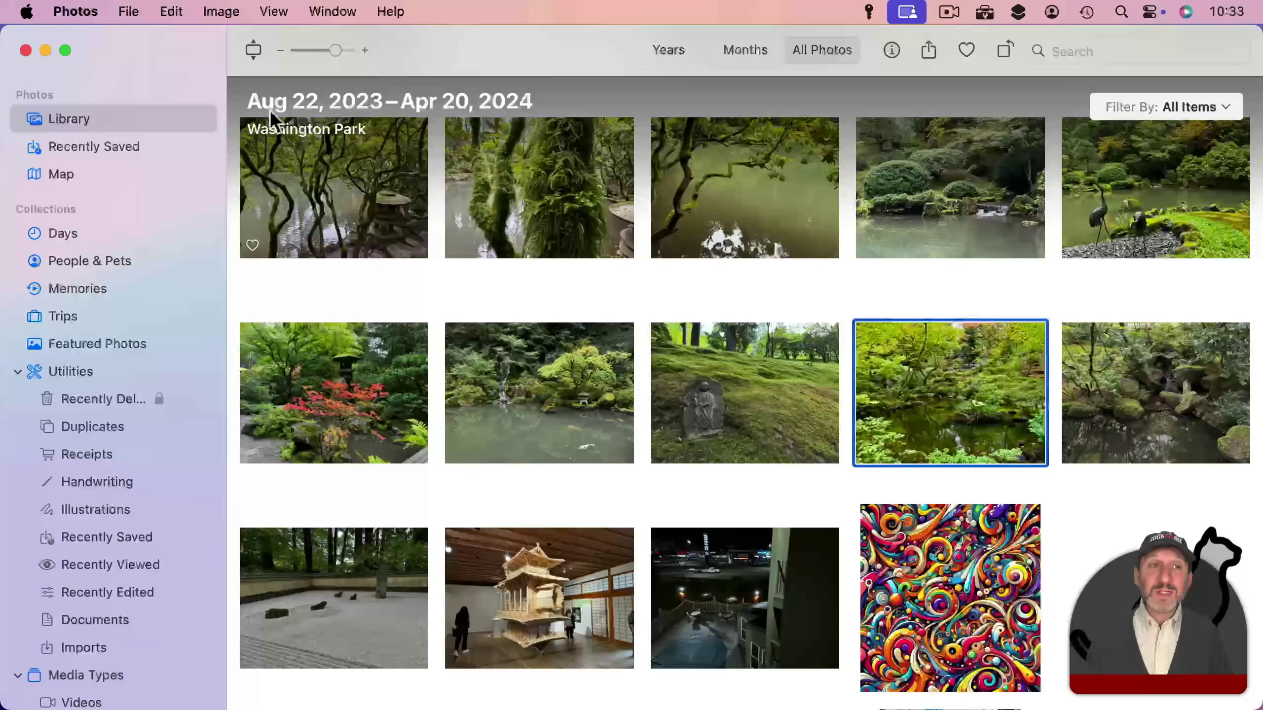
Copy the adjustments from the green garden photo.
{"action": "left_click", "coordinate": [242, 11]}
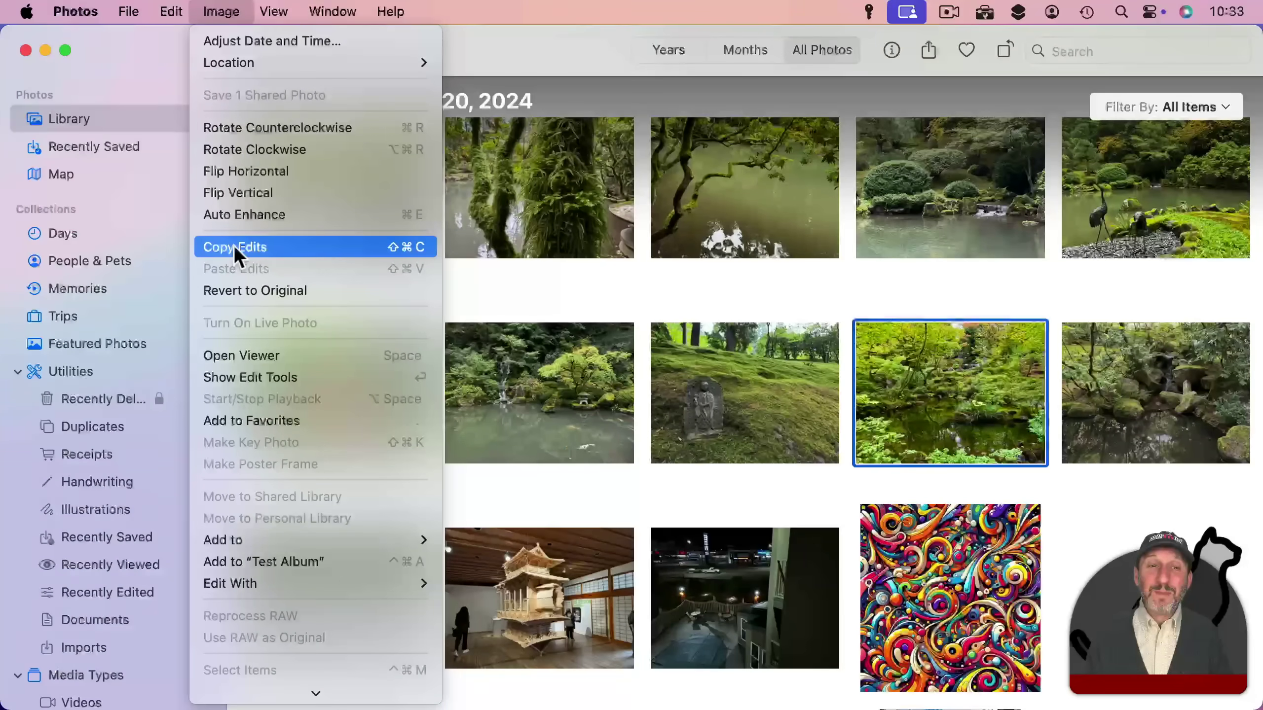
{"action": "left_click", "coordinate": [362, 250]}
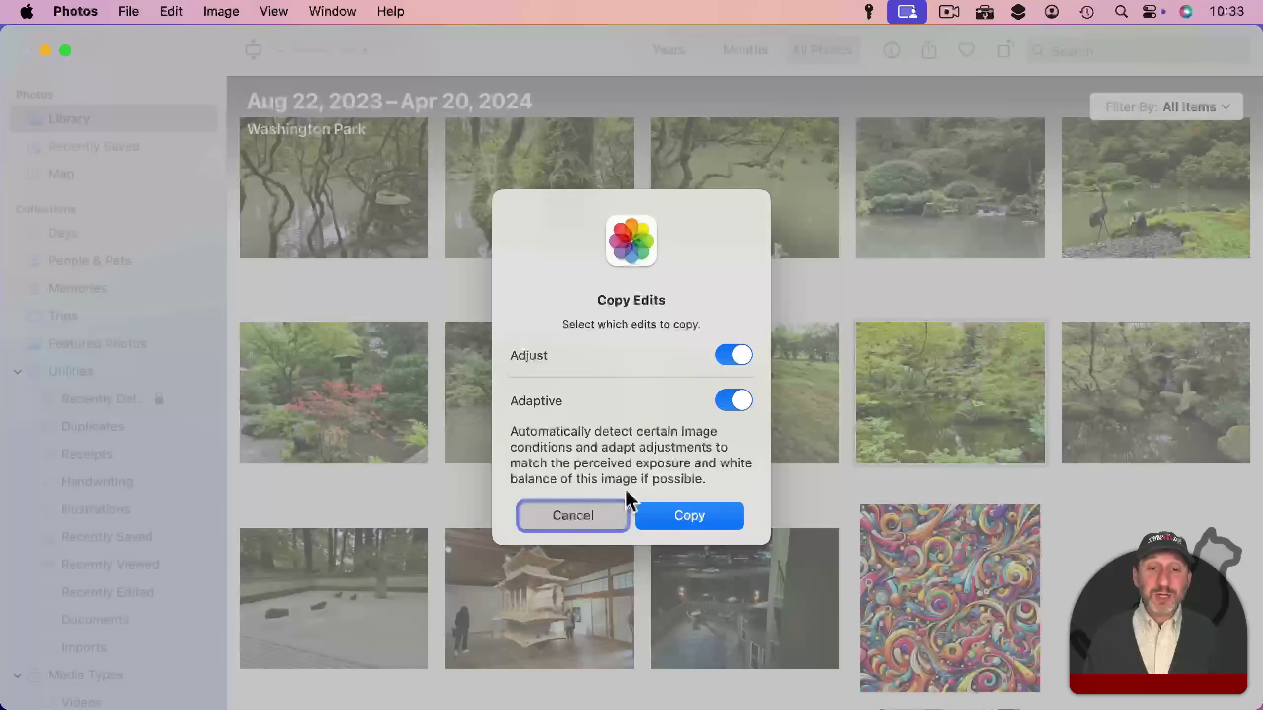
{"action": "left_click", "coordinate": [693, 518]}
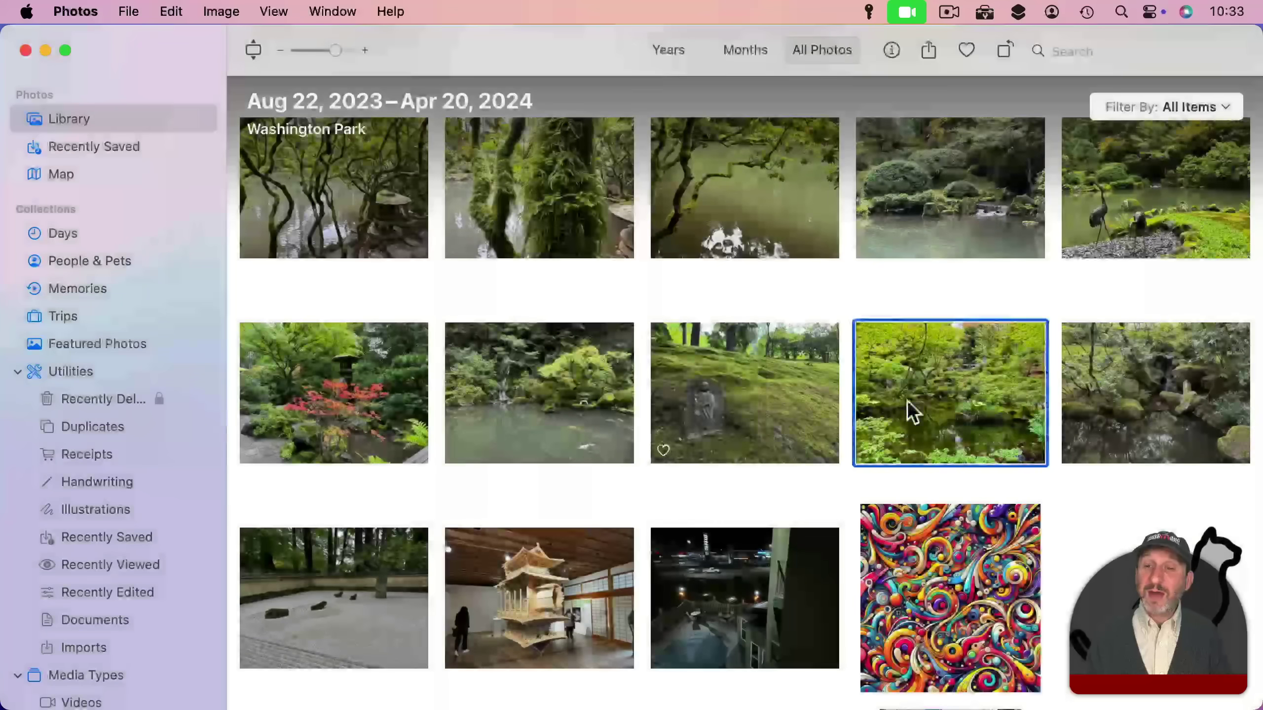
Paste those edits onto the rightmost photo in the second row.
{"action": "left_click", "coordinate": [1104, 345]}
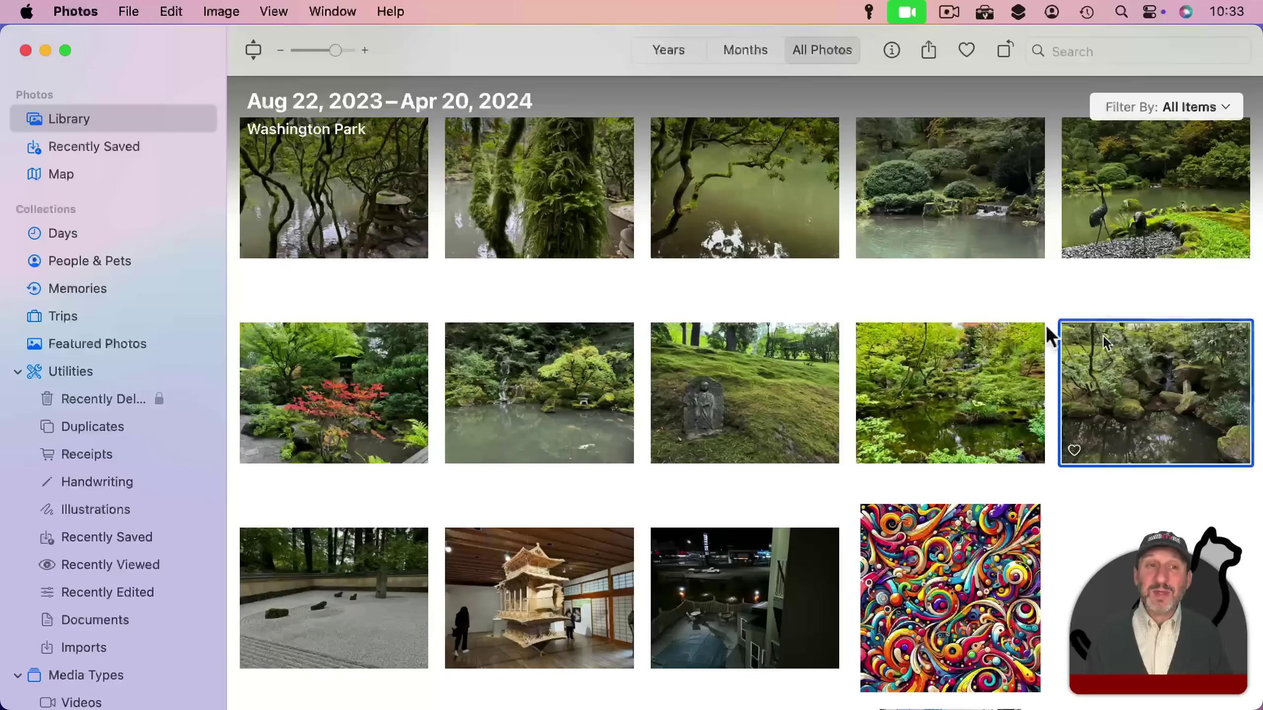
{"action": "left_click", "coordinate": [221, 11]}
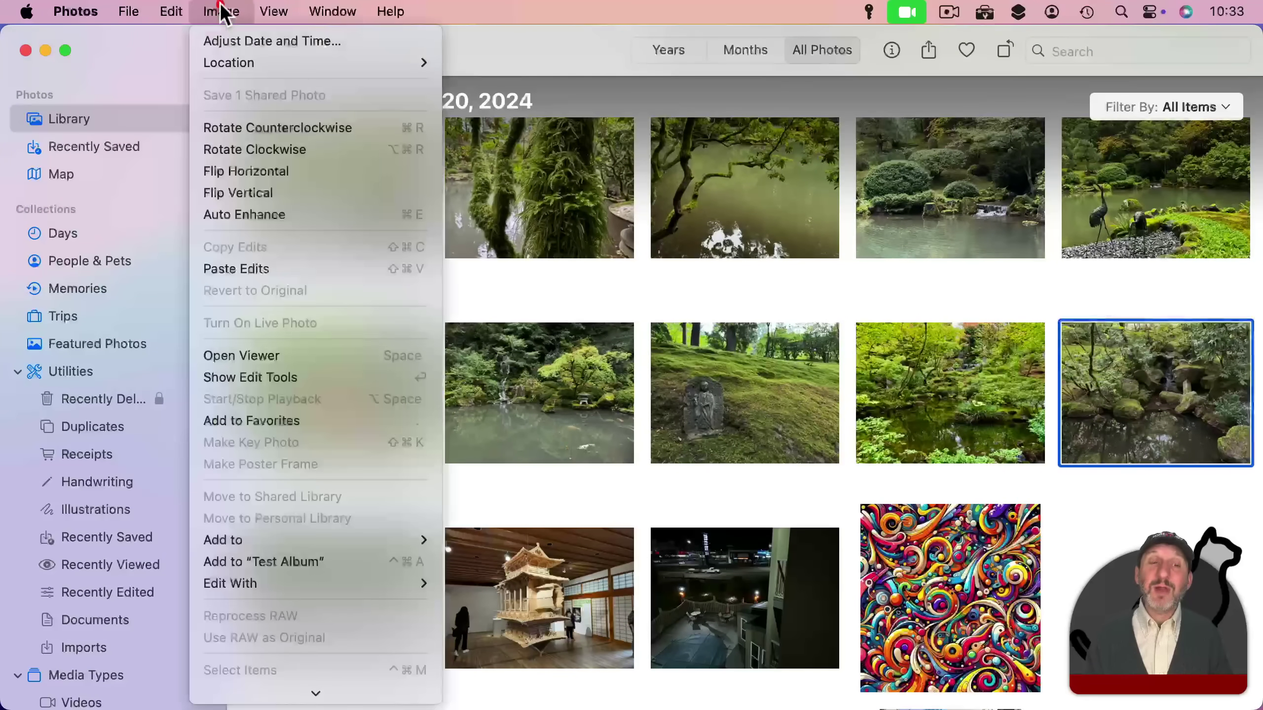
{"action": "left_click", "coordinate": [262, 271]}
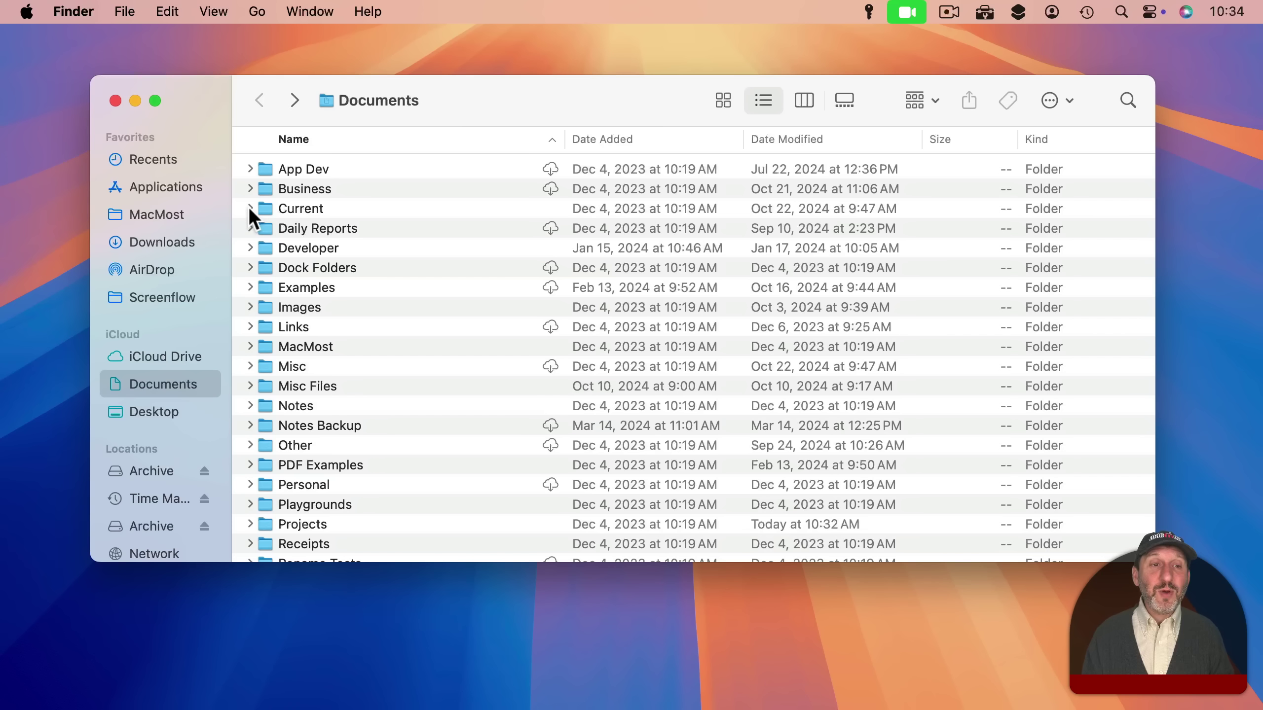
Copy Something.txt from the Current folder.
{"action": "double_click", "coordinate": [288, 211]}
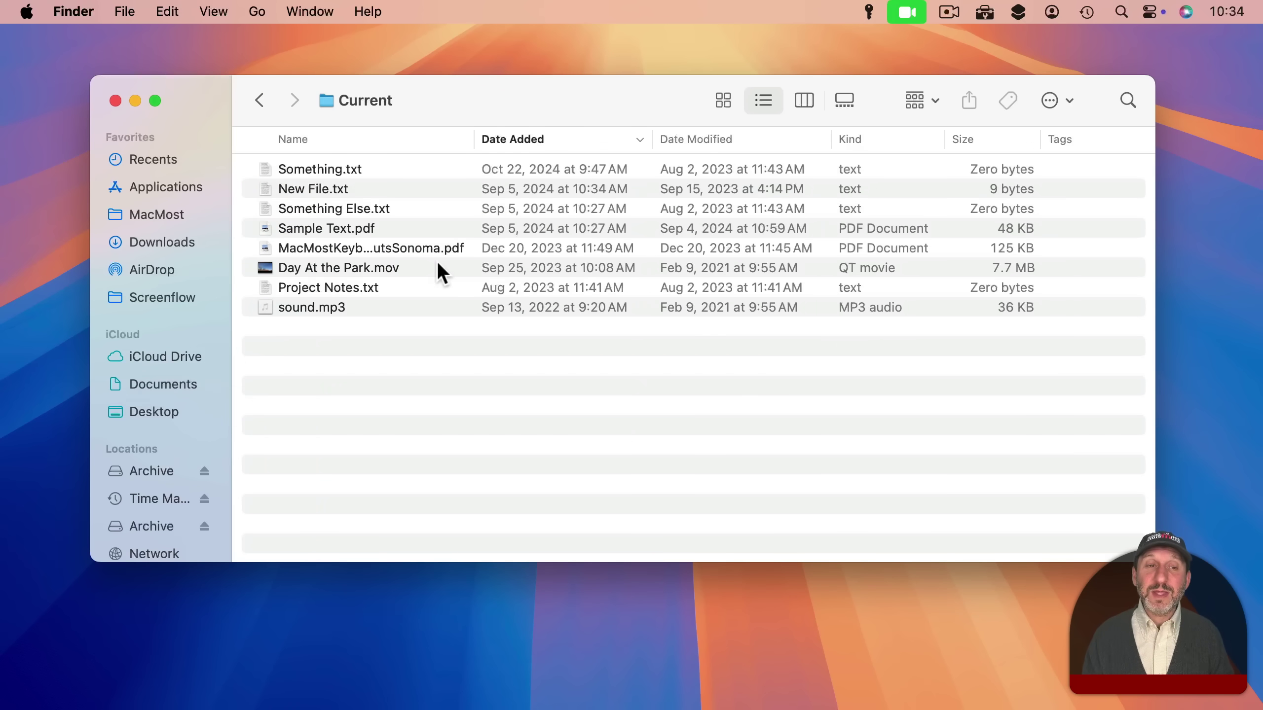
{"action": "left_click", "coordinate": [302, 168]}
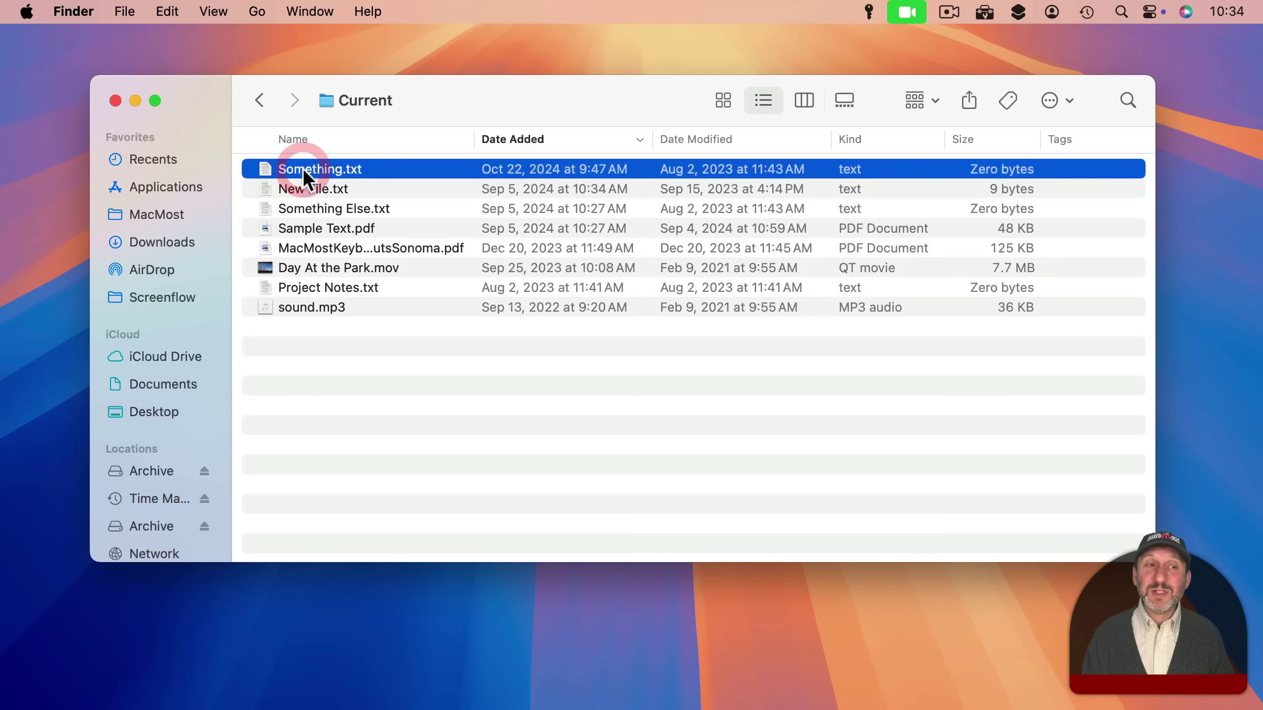
{"action": "left_click", "coordinate": [169, 11]}
{"action": "left_click", "coordinate": [199, 116]}
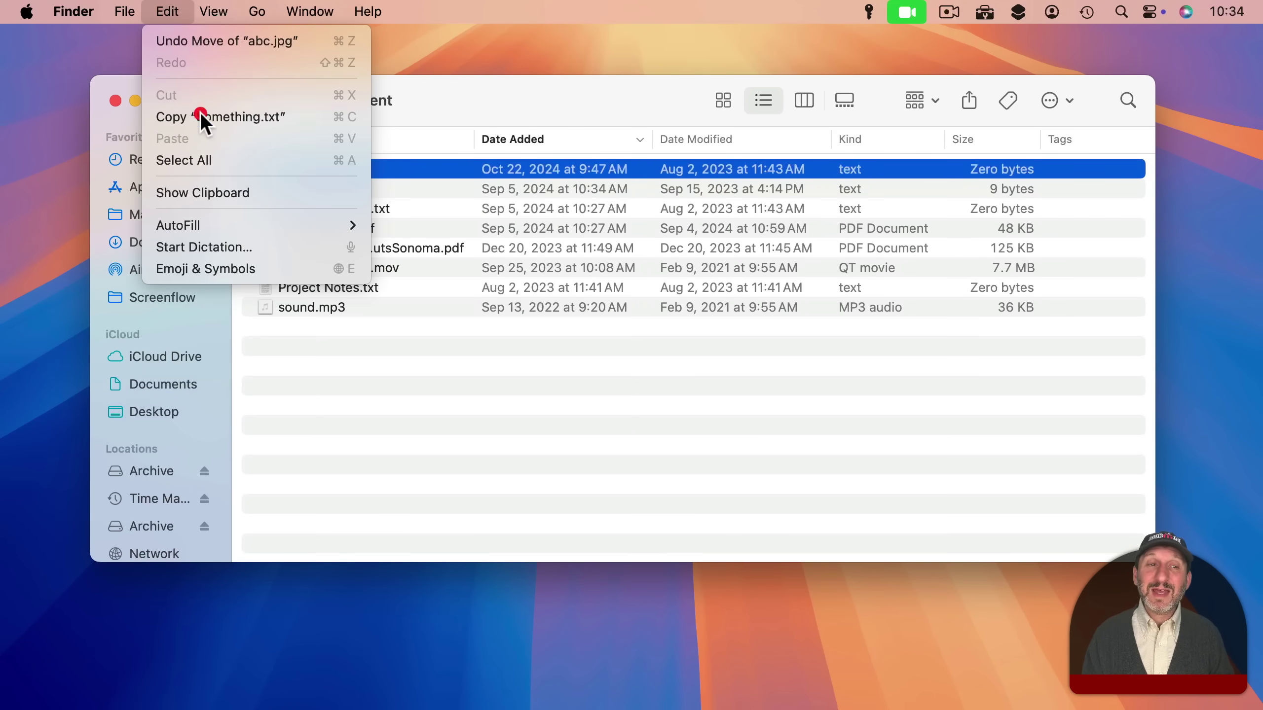
Go back to Documents, open the Examples folder, and bring up its Edit menu.
{"action": "left_click", "coordinate": [256, 103]}
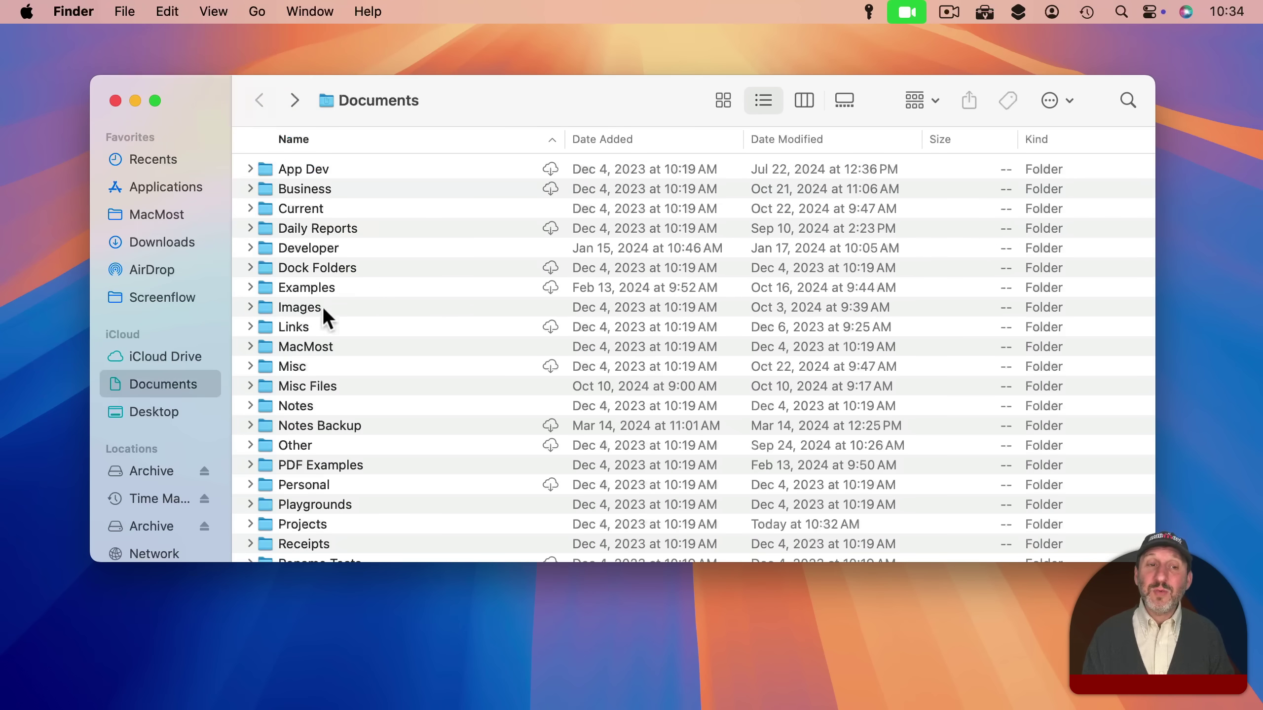
{"action": "double_click", "coordinate": [304, 288]}
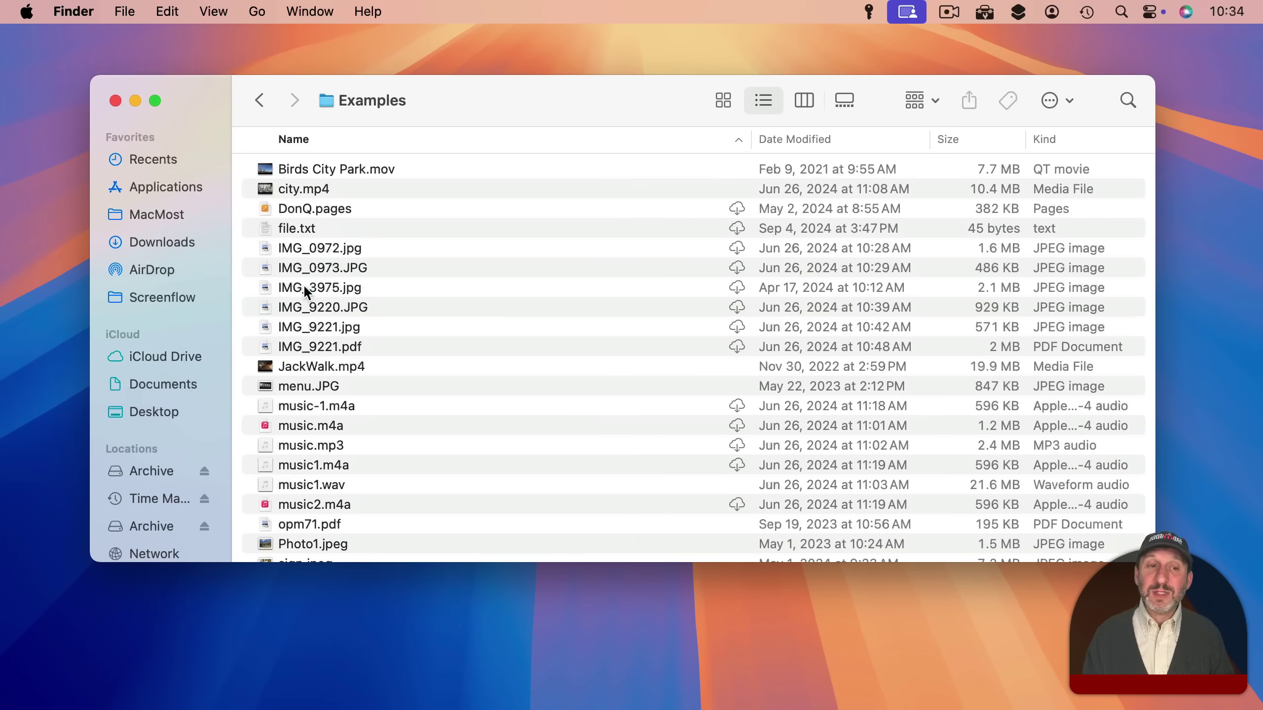
{"action": "left_click", "coordinate": [168, 11]}
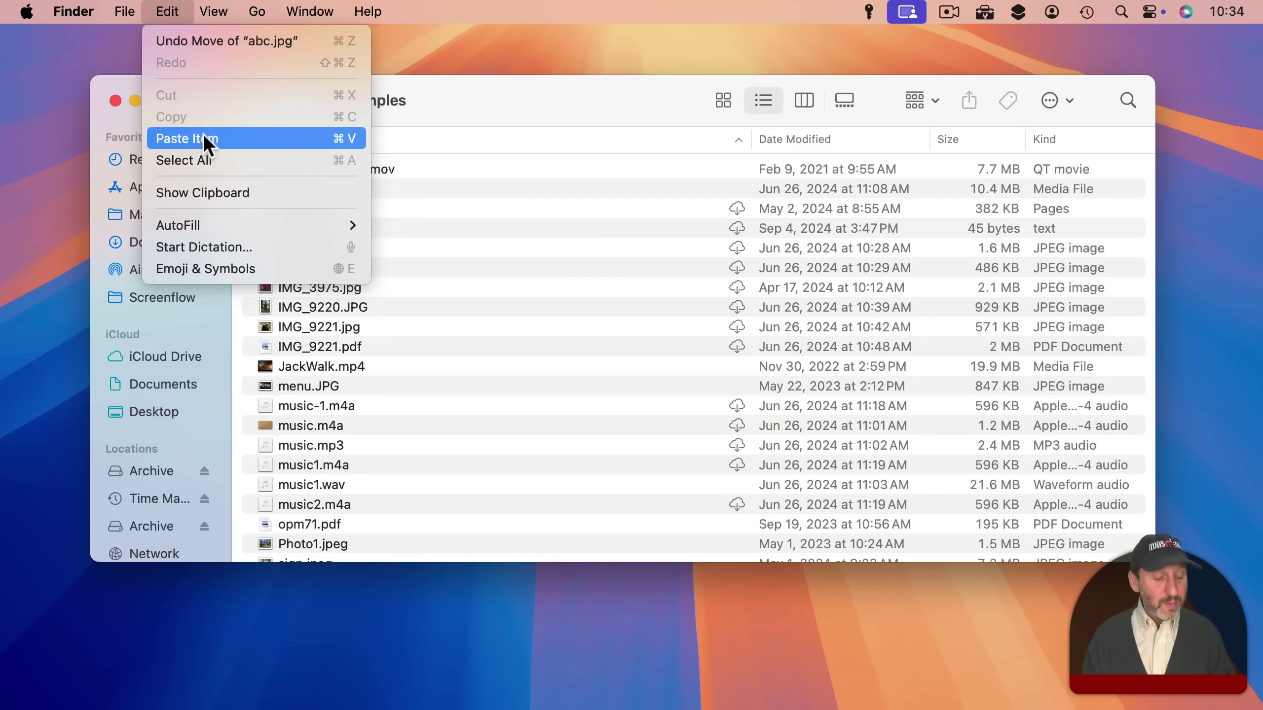
Move Something.txt into the Examples folder with Move Item Here, then select it to confirm.
{"action": "key", "text": "alt"}
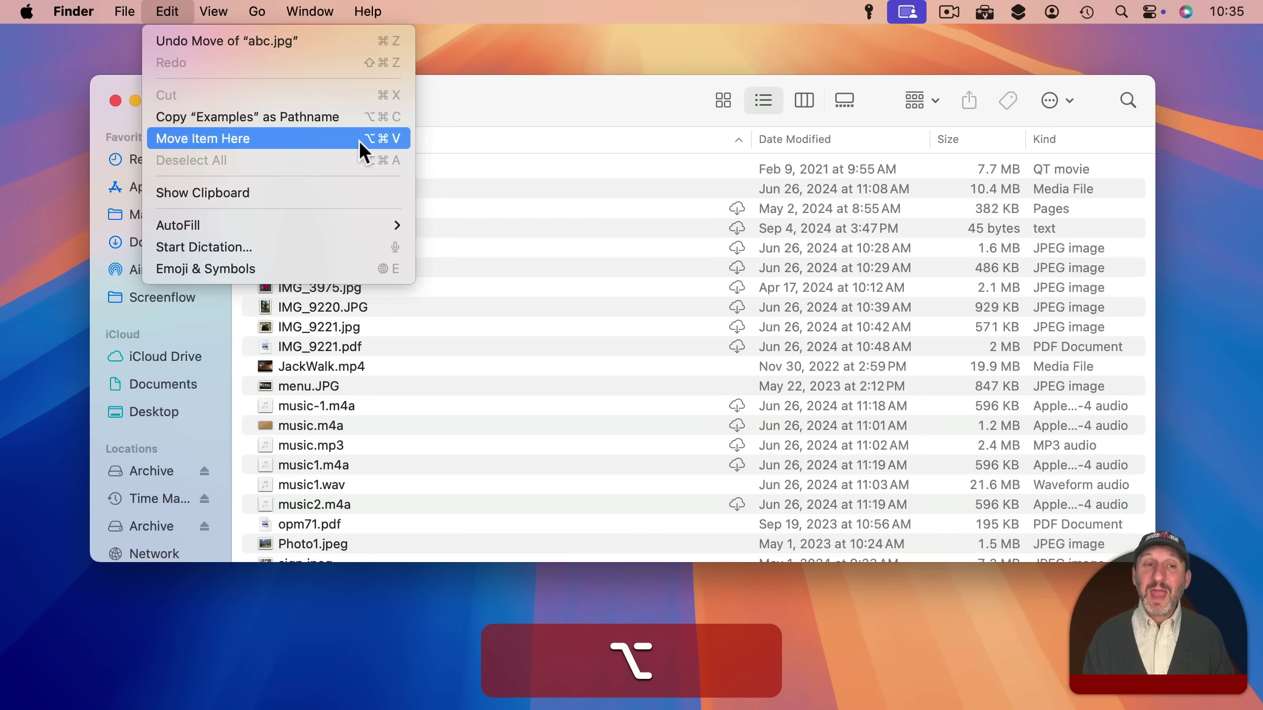
{"action": "left_click", "coordinate": [345, 138]}
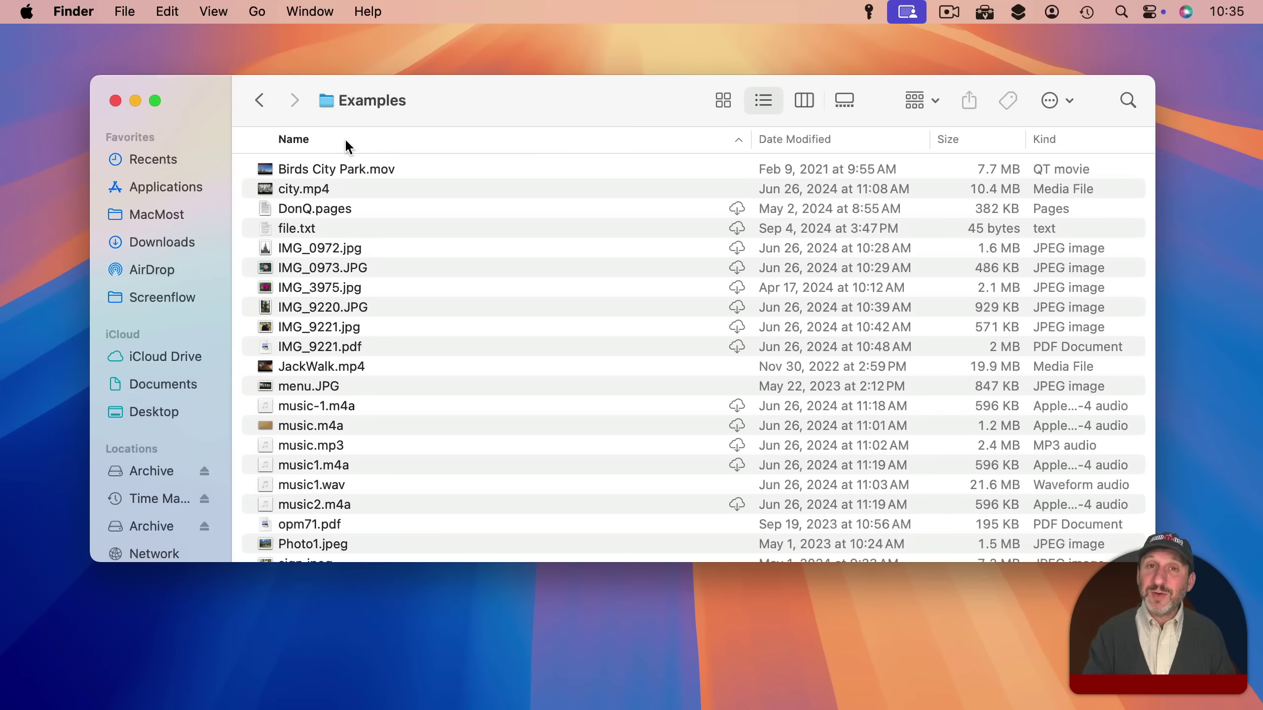
{"action": "scroll", "coordinate": [334, 376], "scroll_direction": "down", "scroll_amount": 3}
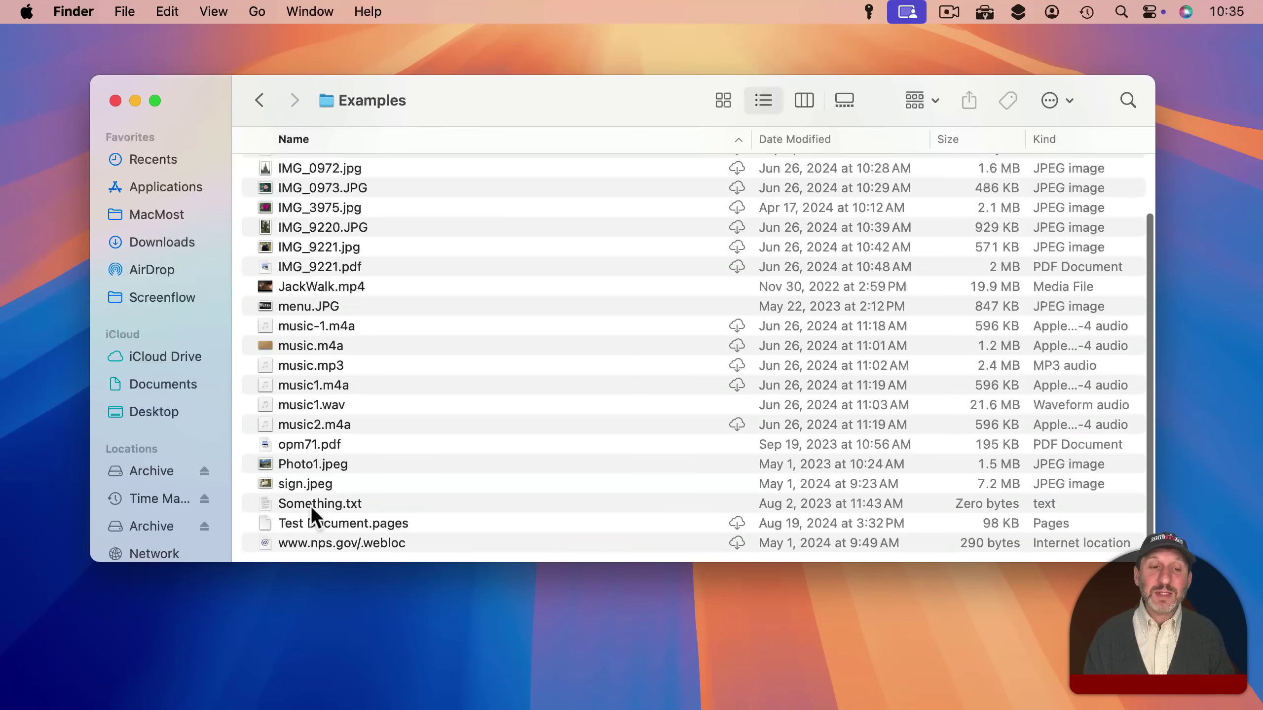
{"action": "left_click", "coordinate": [311, 512]}
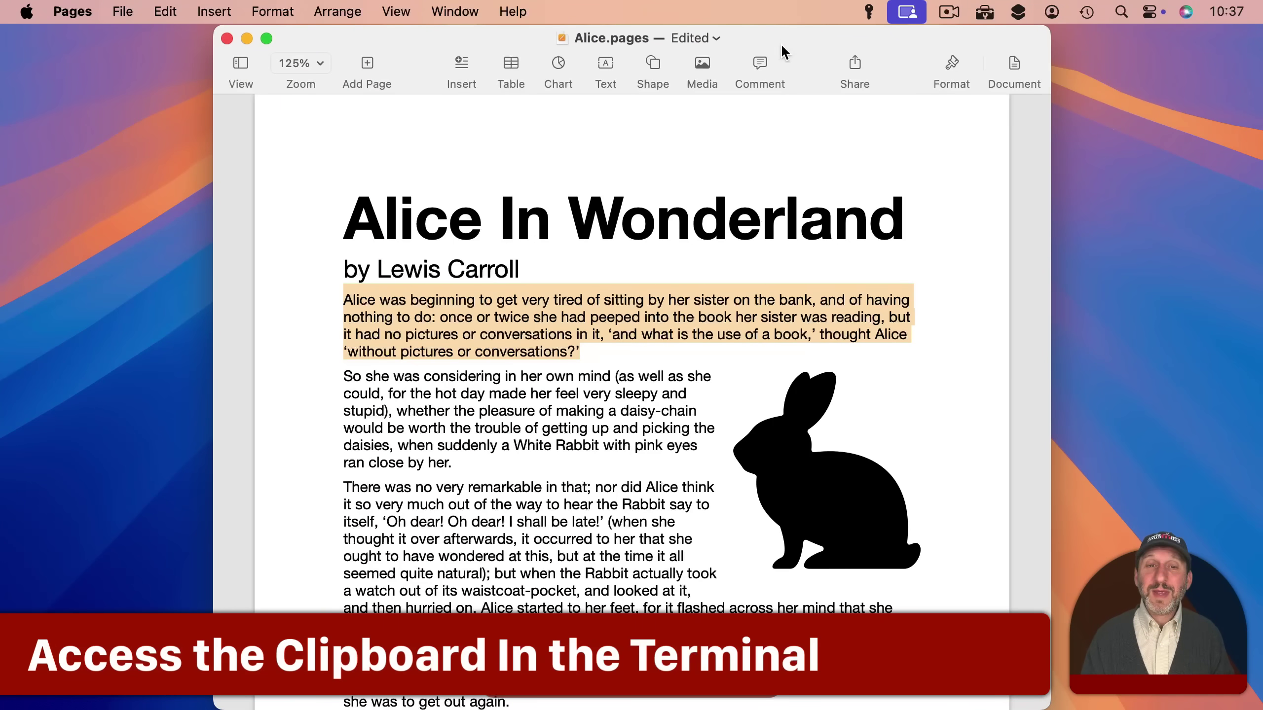
Copy the opening Alice paragraph, hide Pages, and print it in Terminal with pbpaste.
{"action": "key", "text": "super+c"}
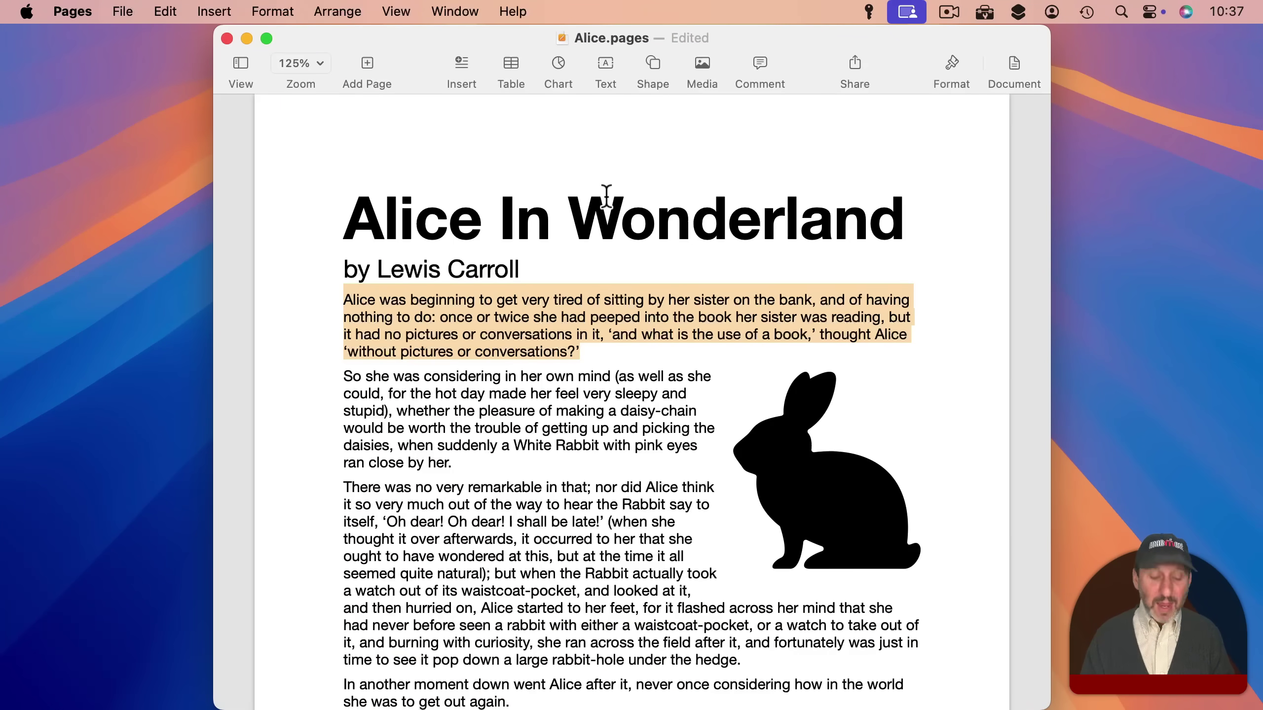
{"action": "key", "text": "super+h"}
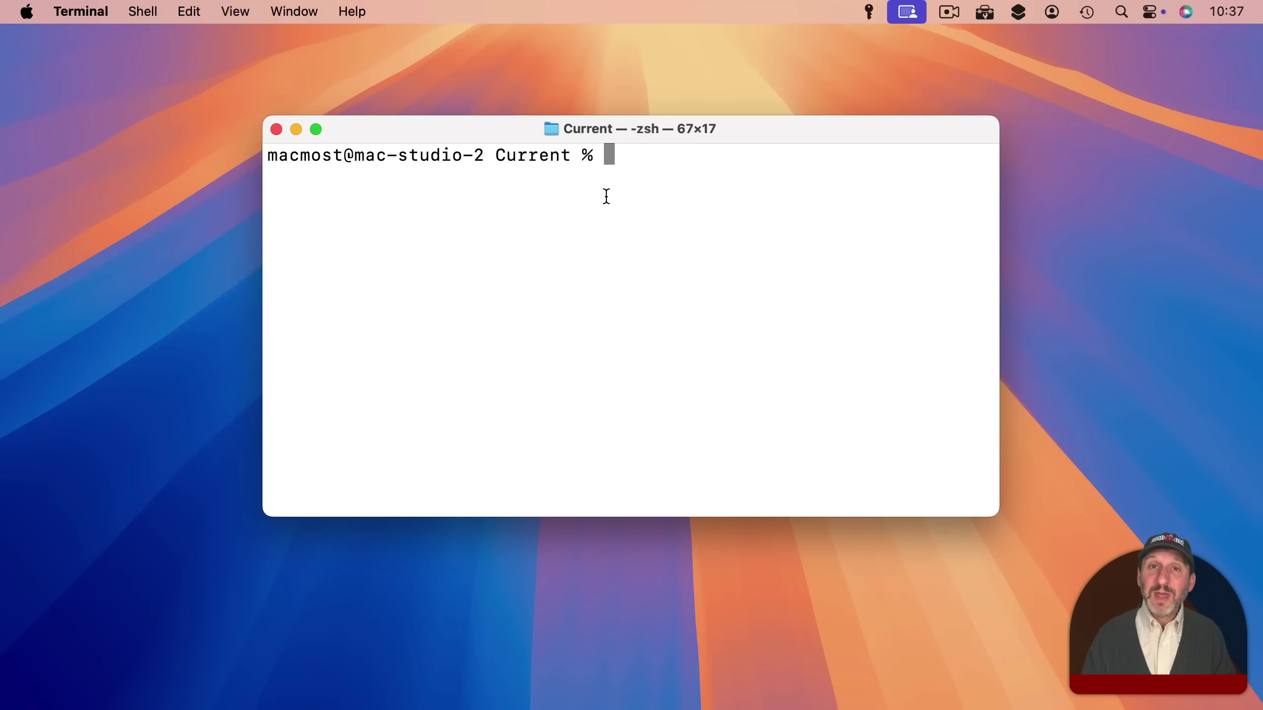
{"action": "type", "text": "pb"}
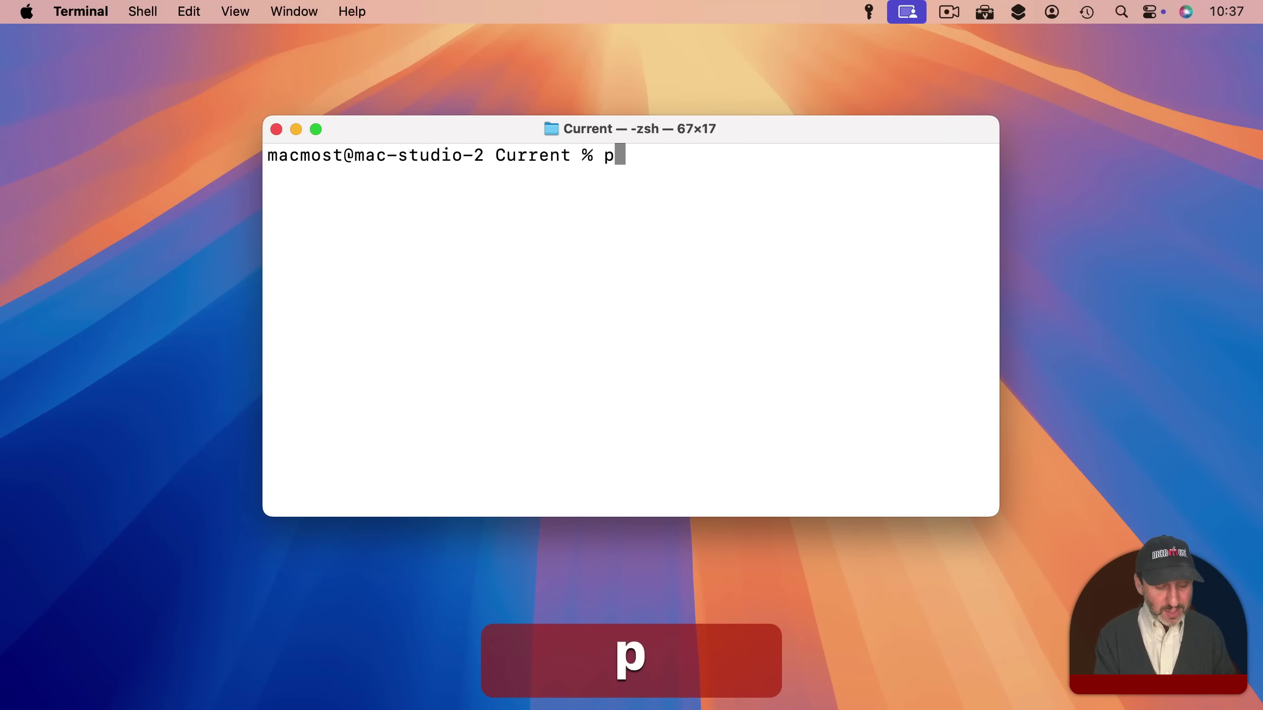
{"action": "type", "text": "paste"}
{"action": "key", "text": "Return"}
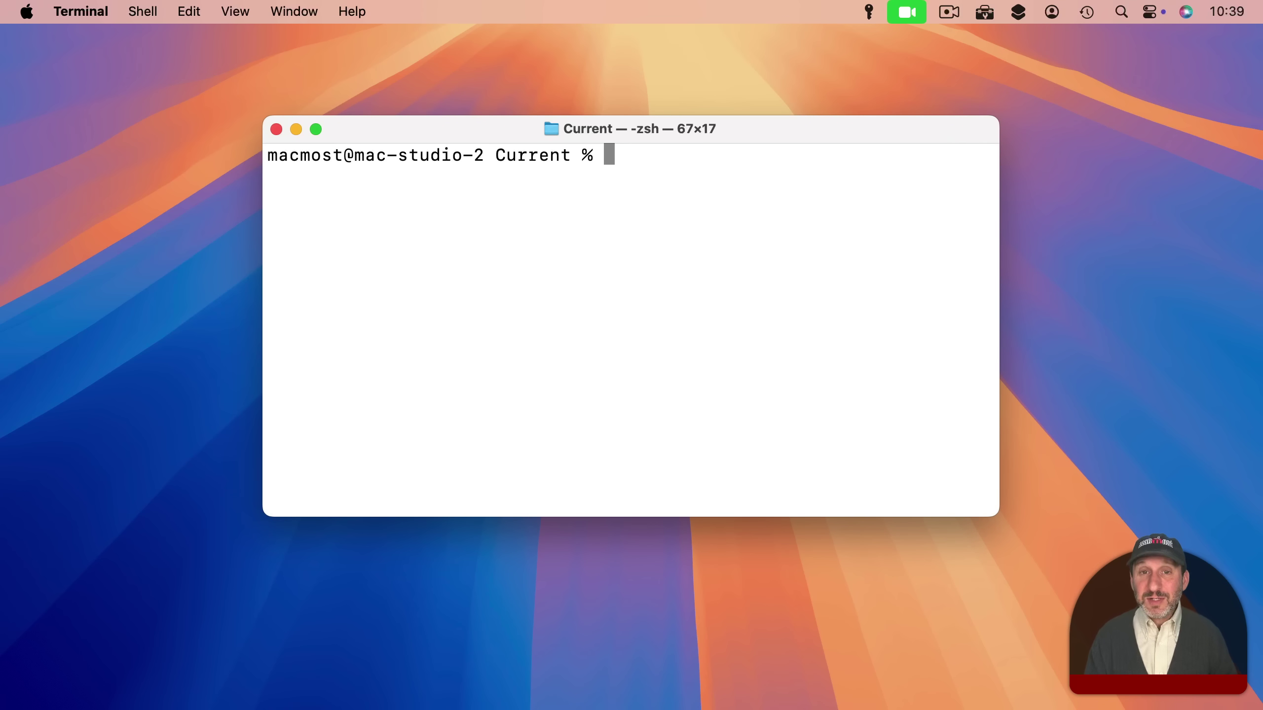
List the Current folder with ls, copy it via 'ls | pbcopy', and paste into TextEdit.
{"action": "type", "text": "ls"}
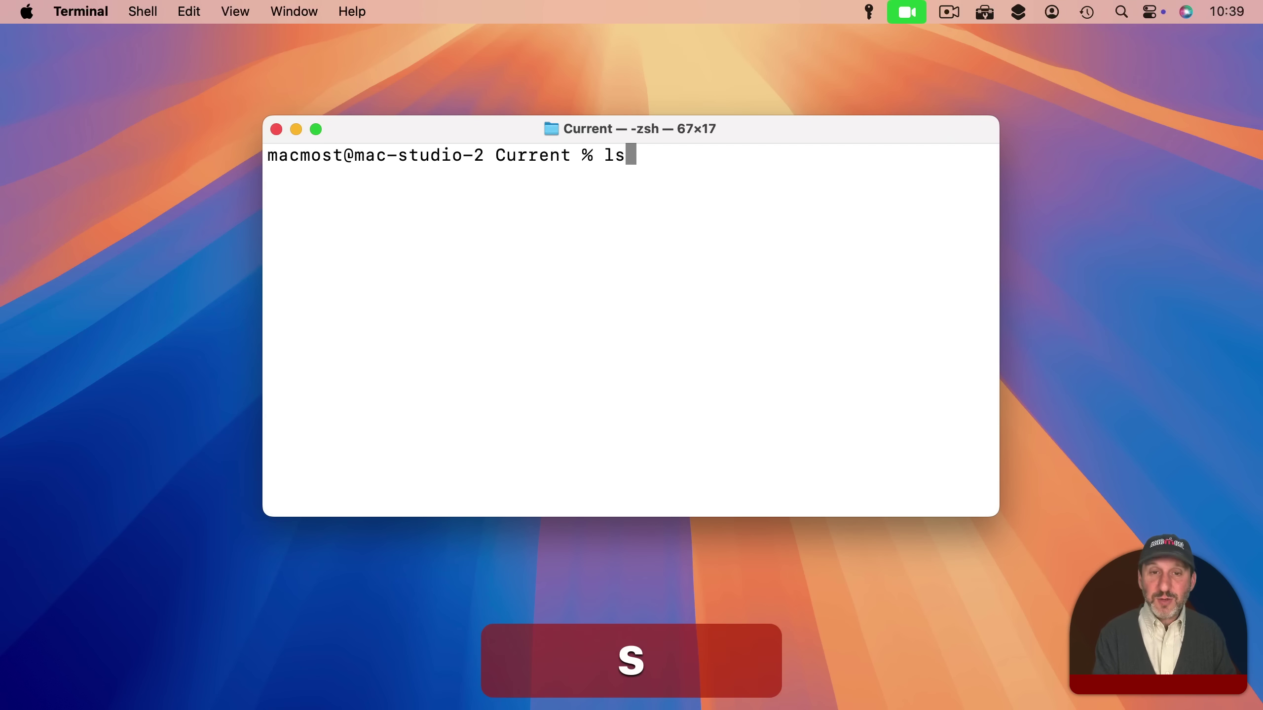
{"action": "key", "text": "Return"}
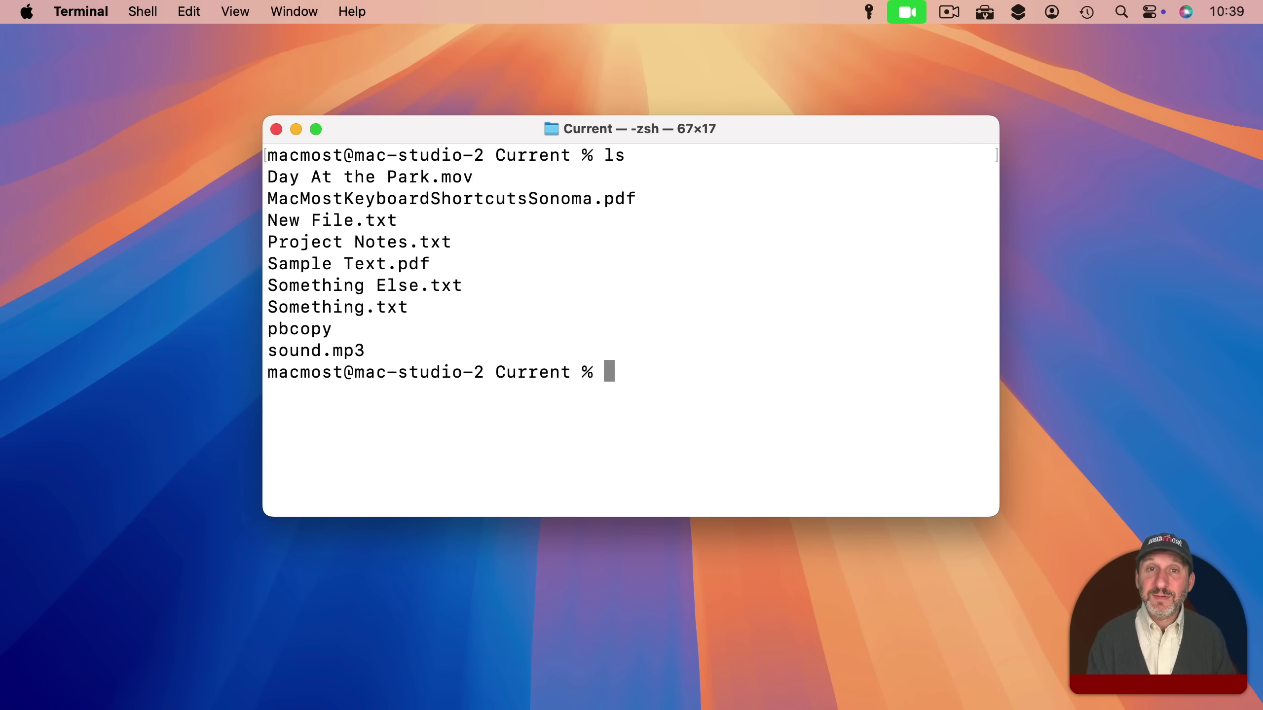
{"action": "type", "text": "ls "}
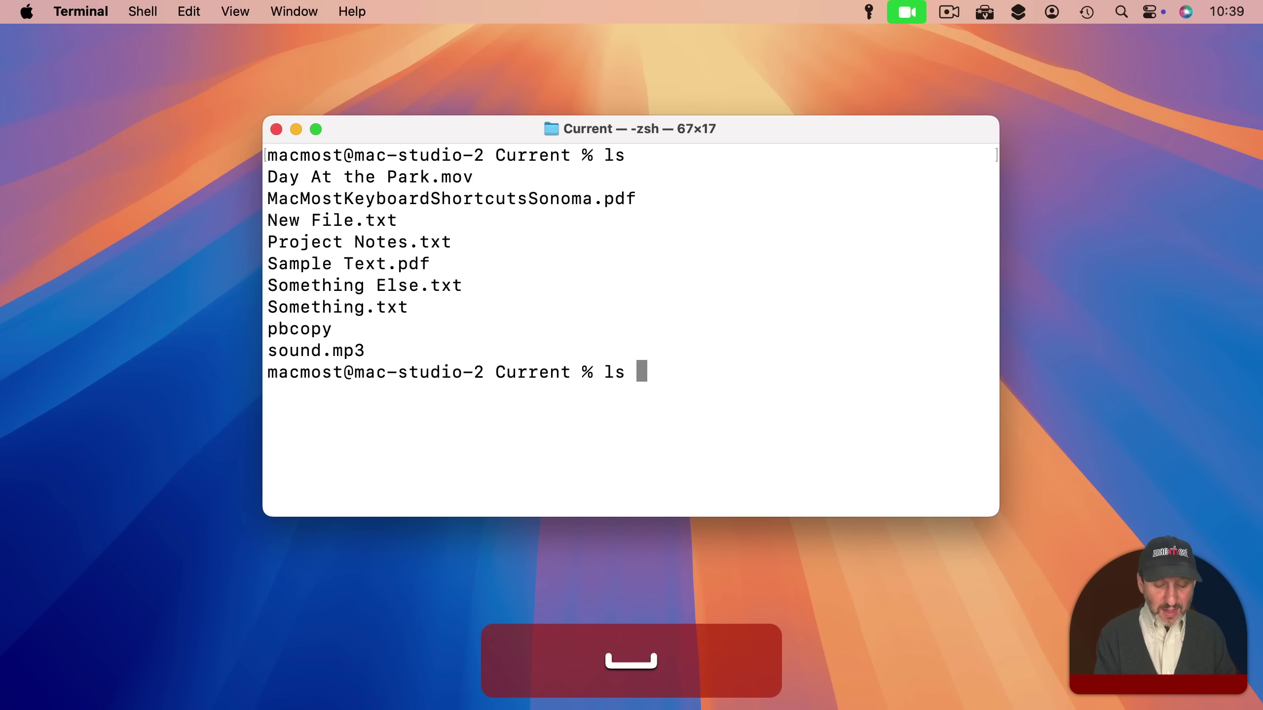
{"action": "type", "text": "|"}
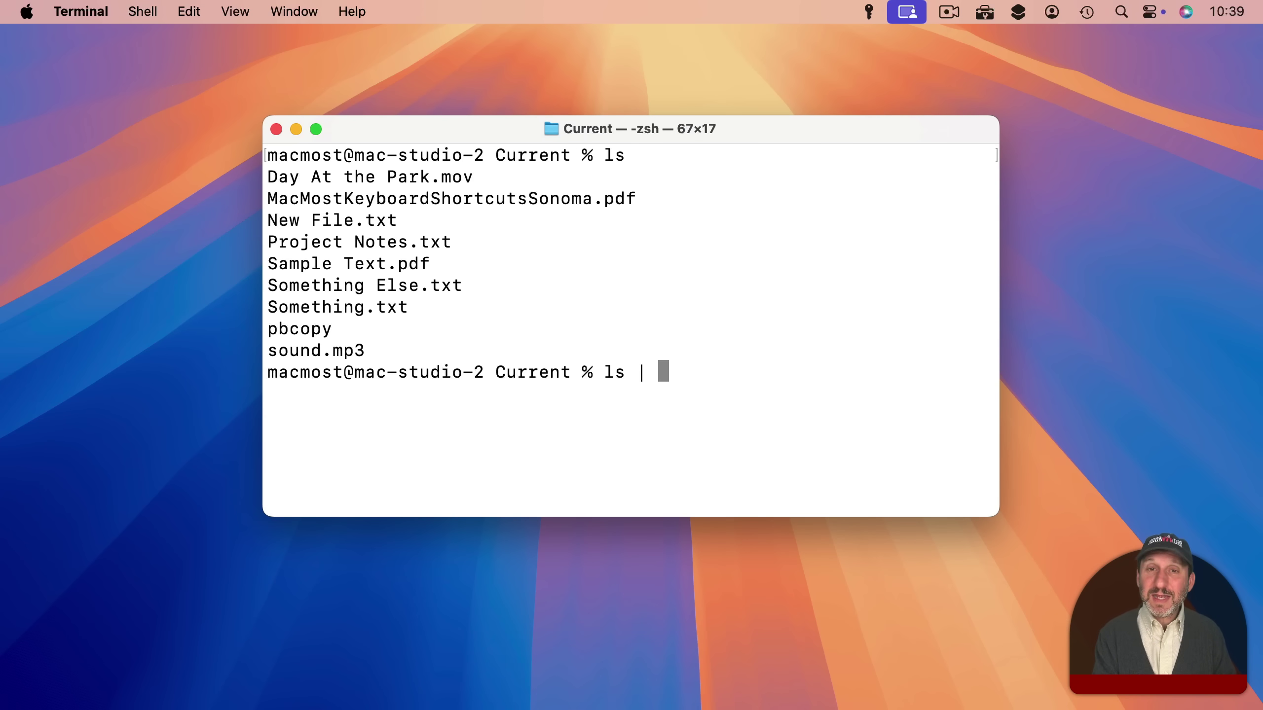
{"action": "type", "text": " pbcopy"}
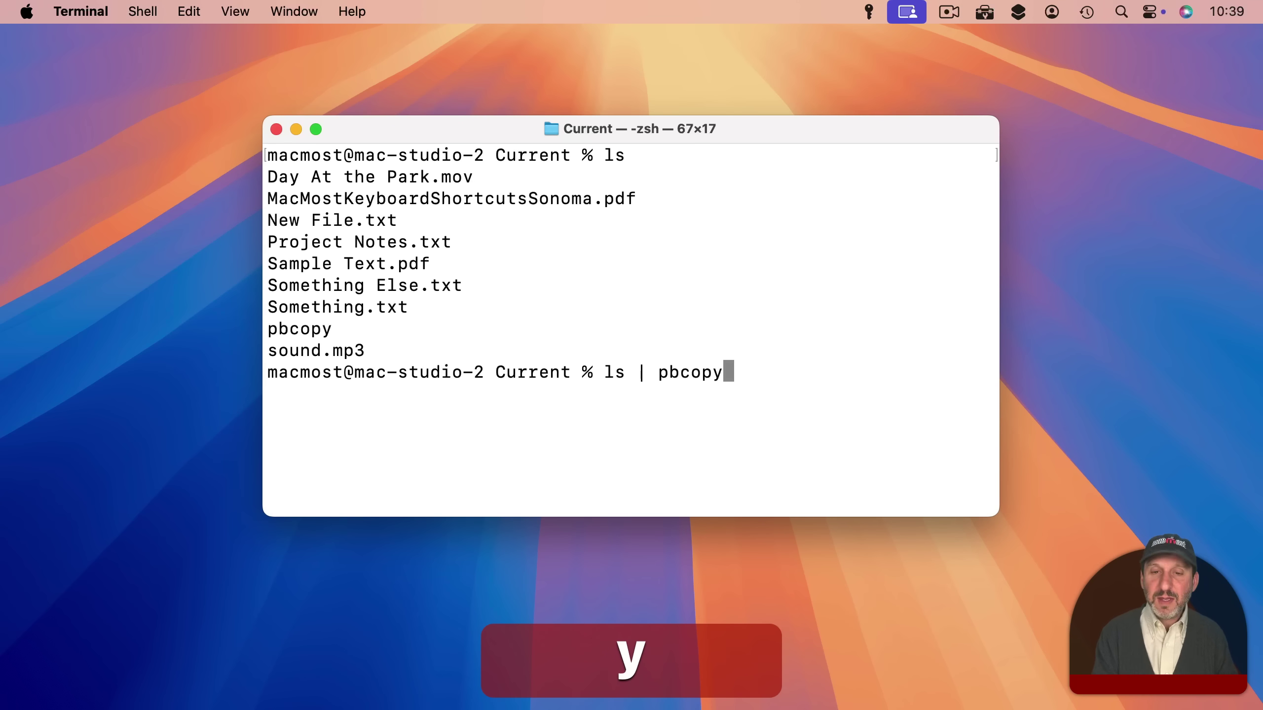
{"action": "key", "text": "Return"}
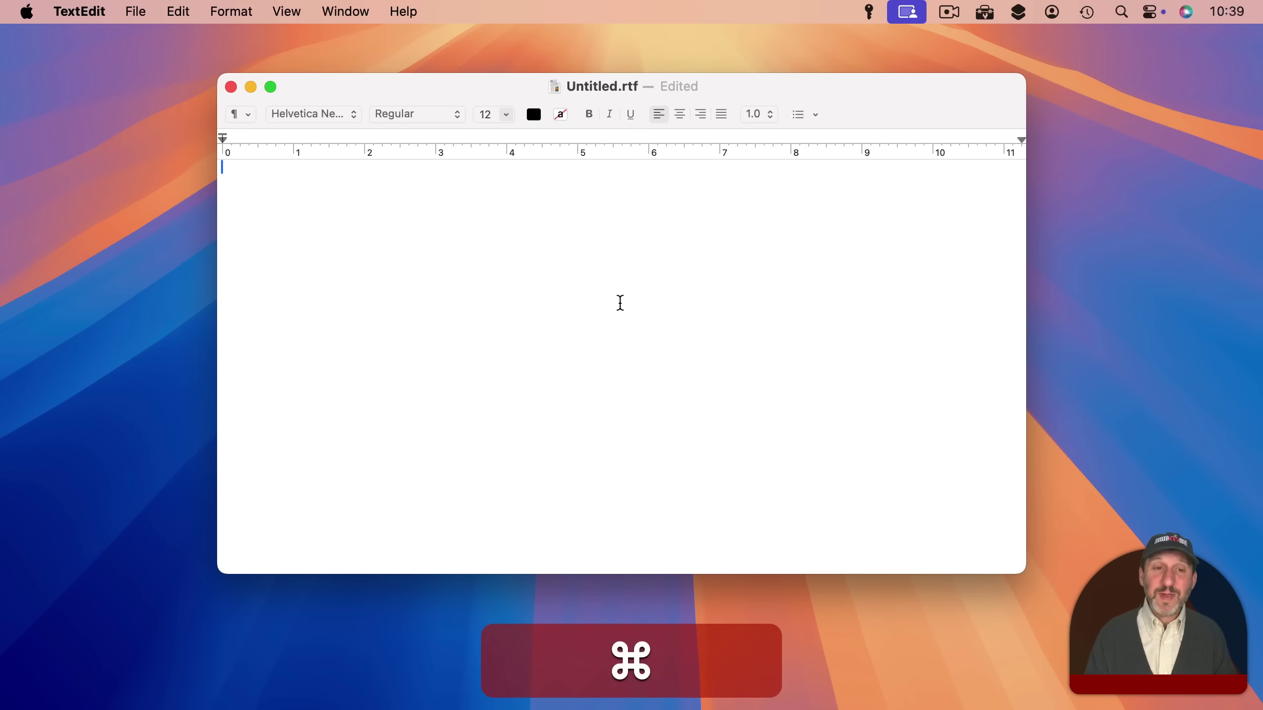
{"action": "key", "text": "super+v"}
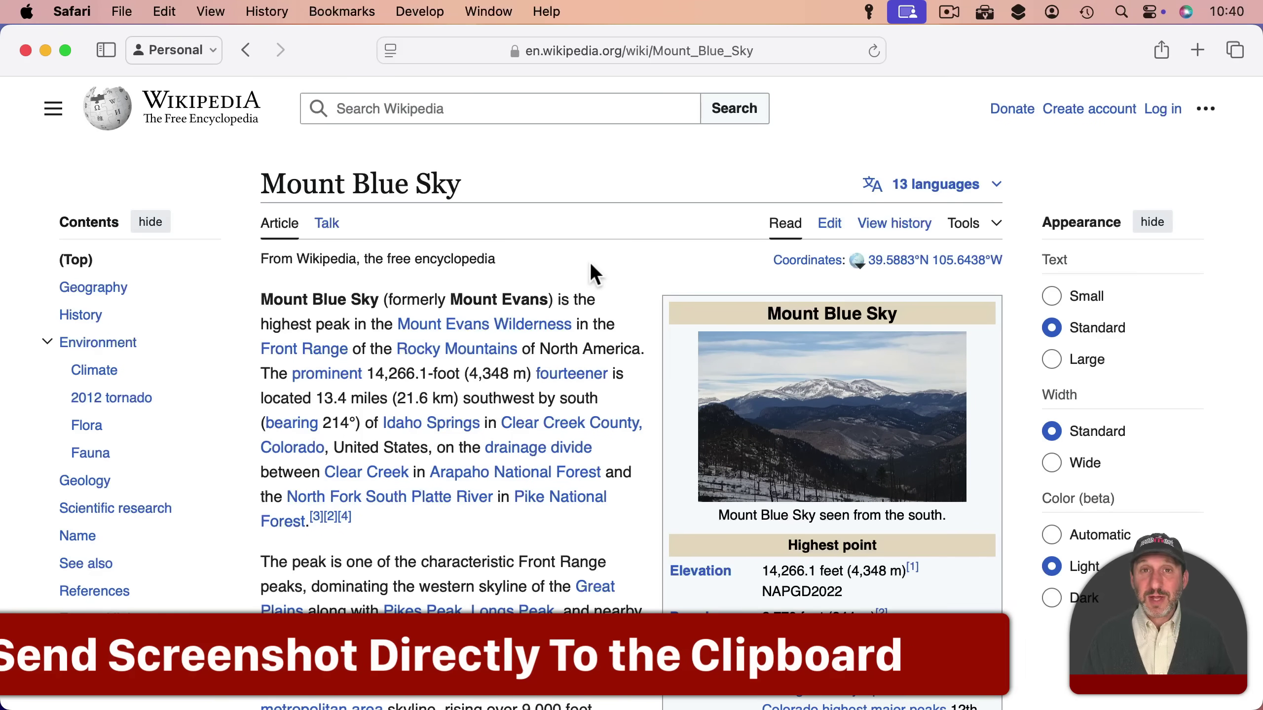
Capture a selected portion of the Mount Blue Sky article to the clipboard and paste it into Mail.
{"action": "key", "text": "shift+super+5"}
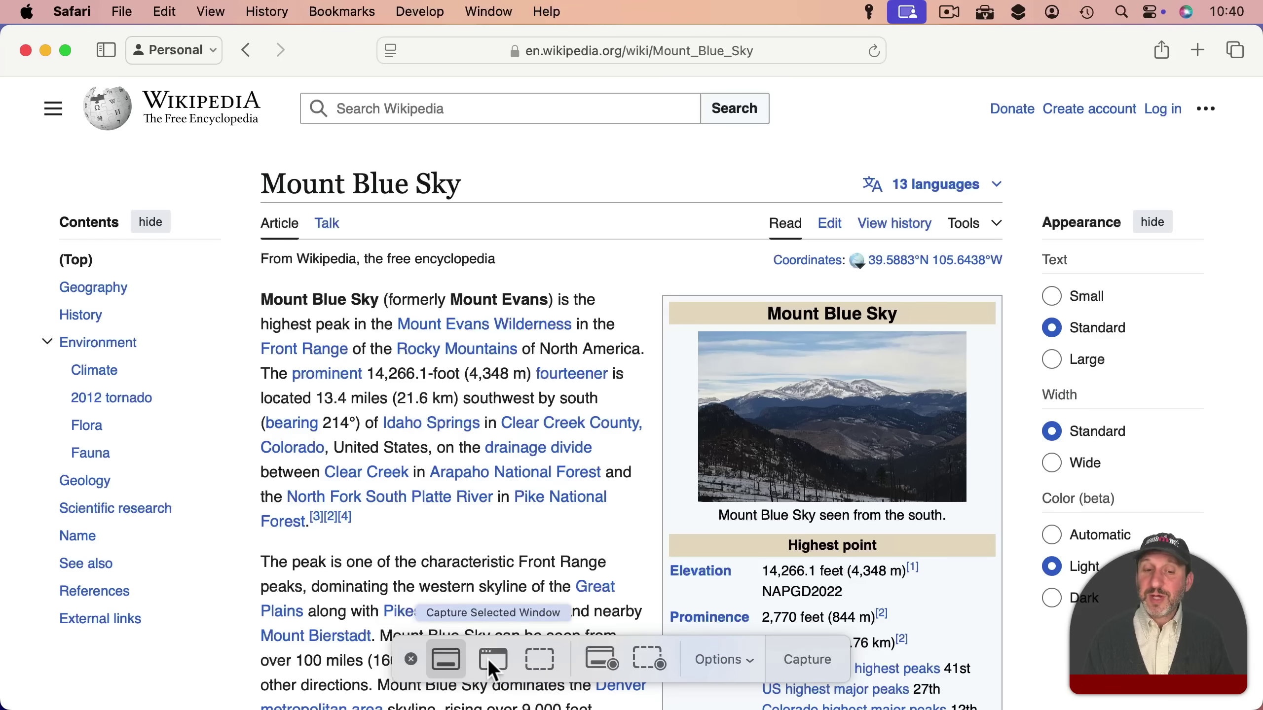
{"action": "left_click", "coordinate": [546, 658]}
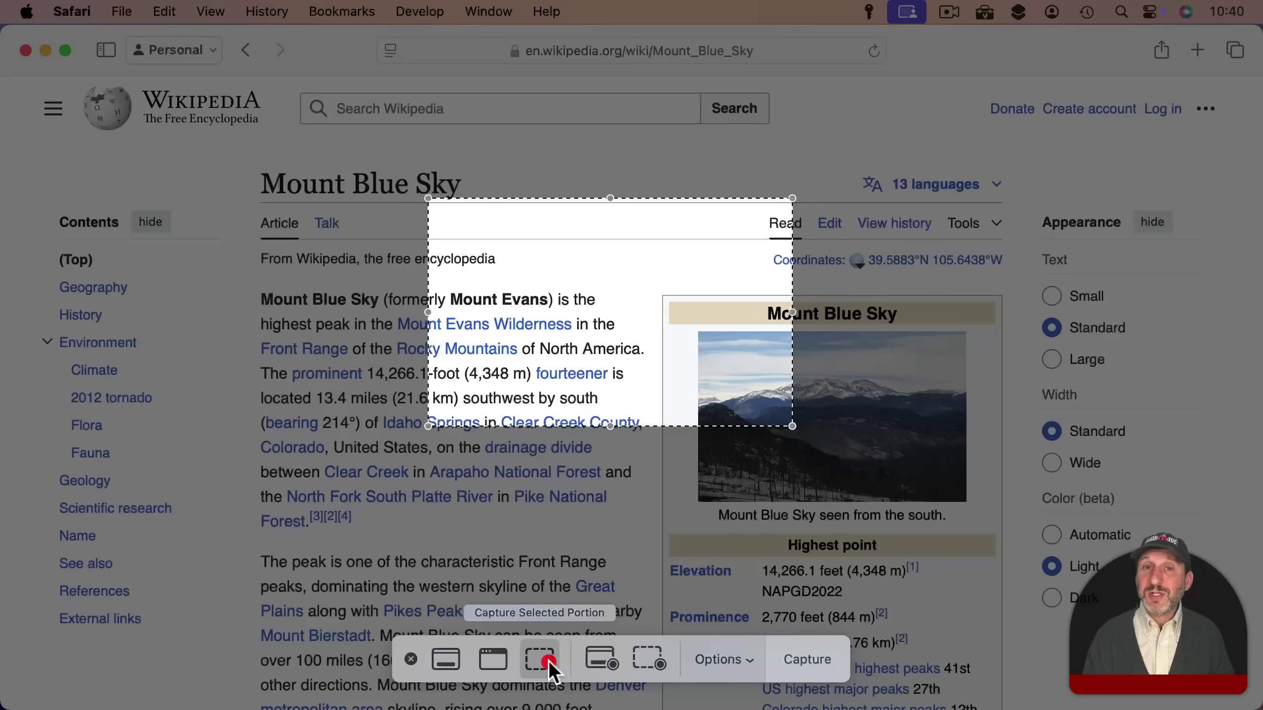
{"action": "left_click", "coordinate": [711, 657]}
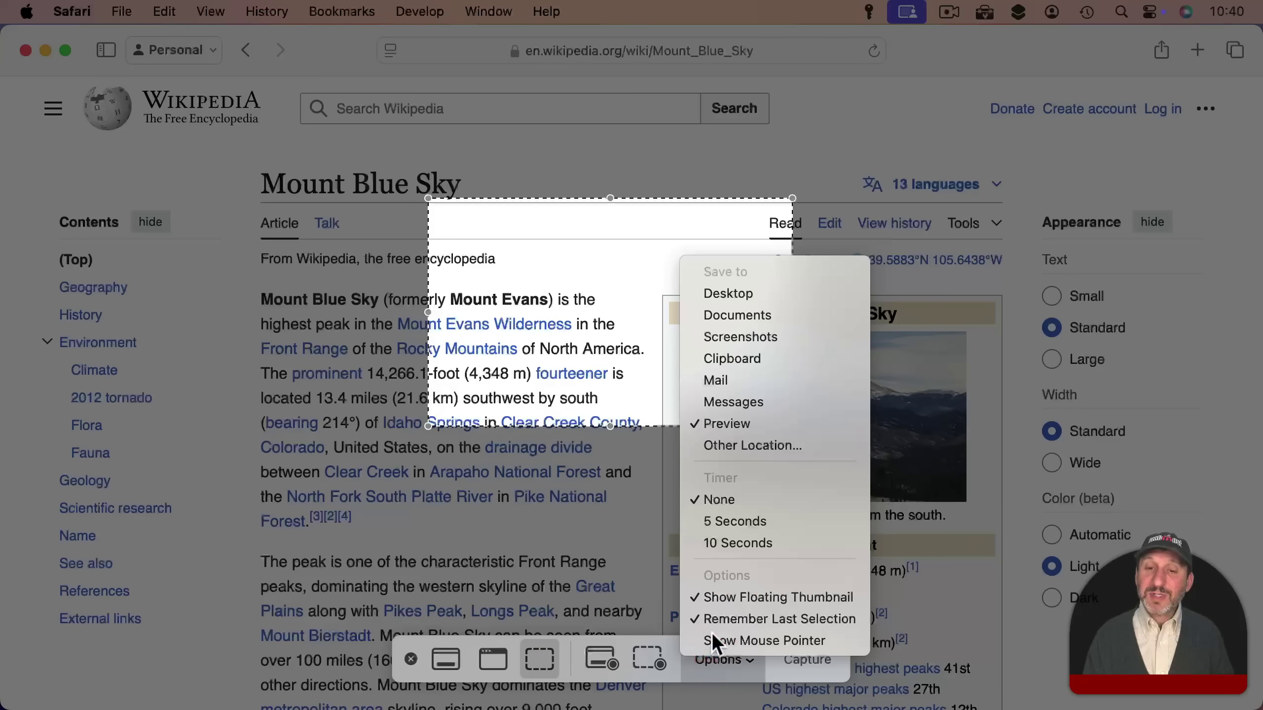
{"action": "left_click", "coordinate": [749, 357]}
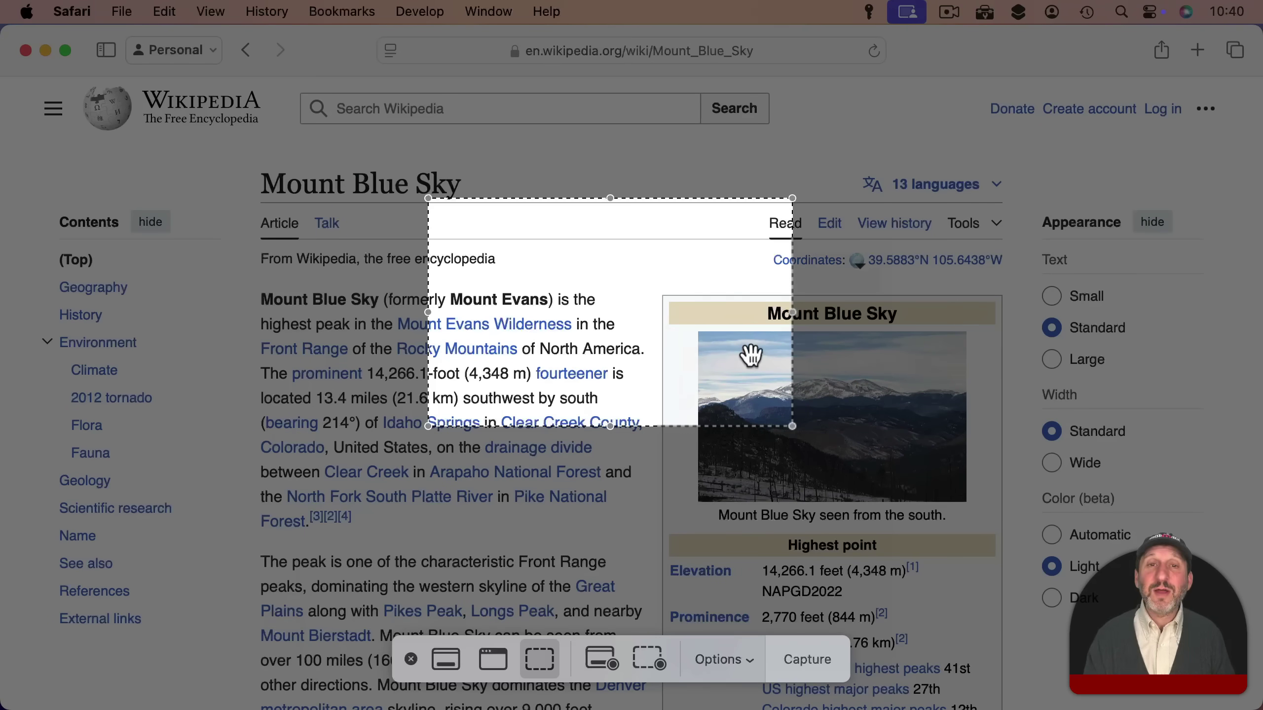
{"action": "left_click", "coordinate": [795, 653]}
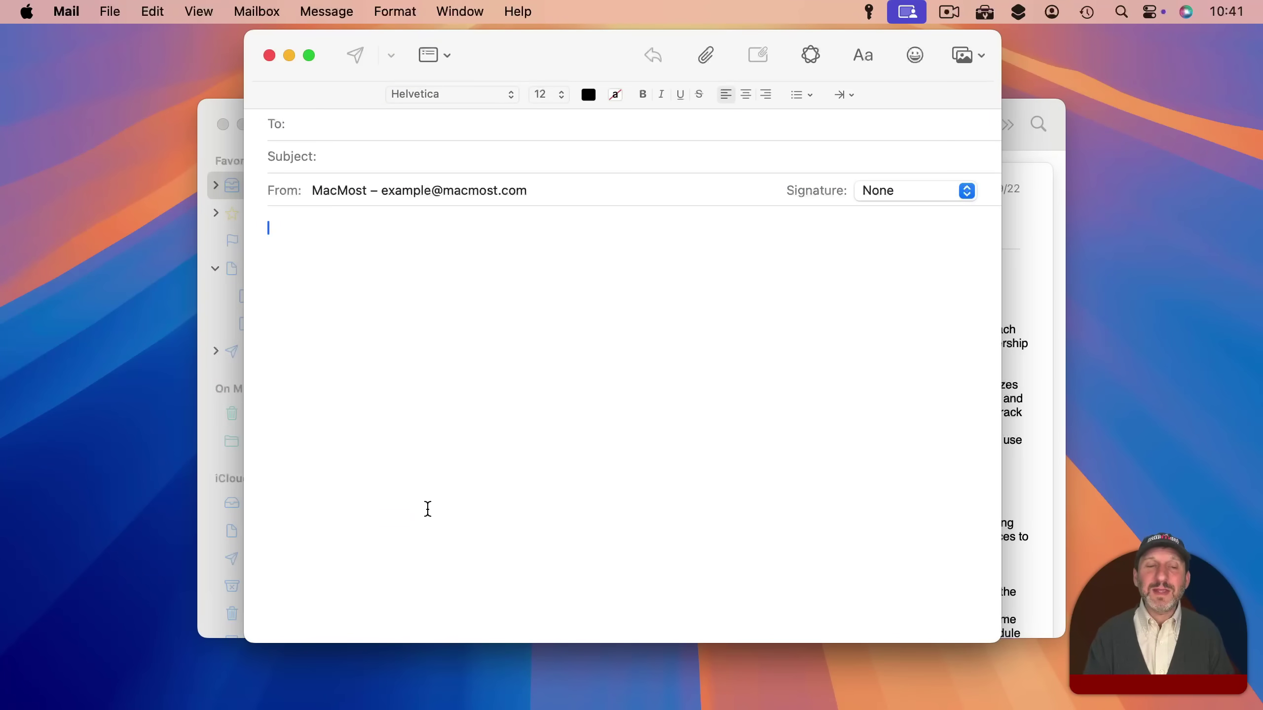
{"action": "key", "text": "super+v"}
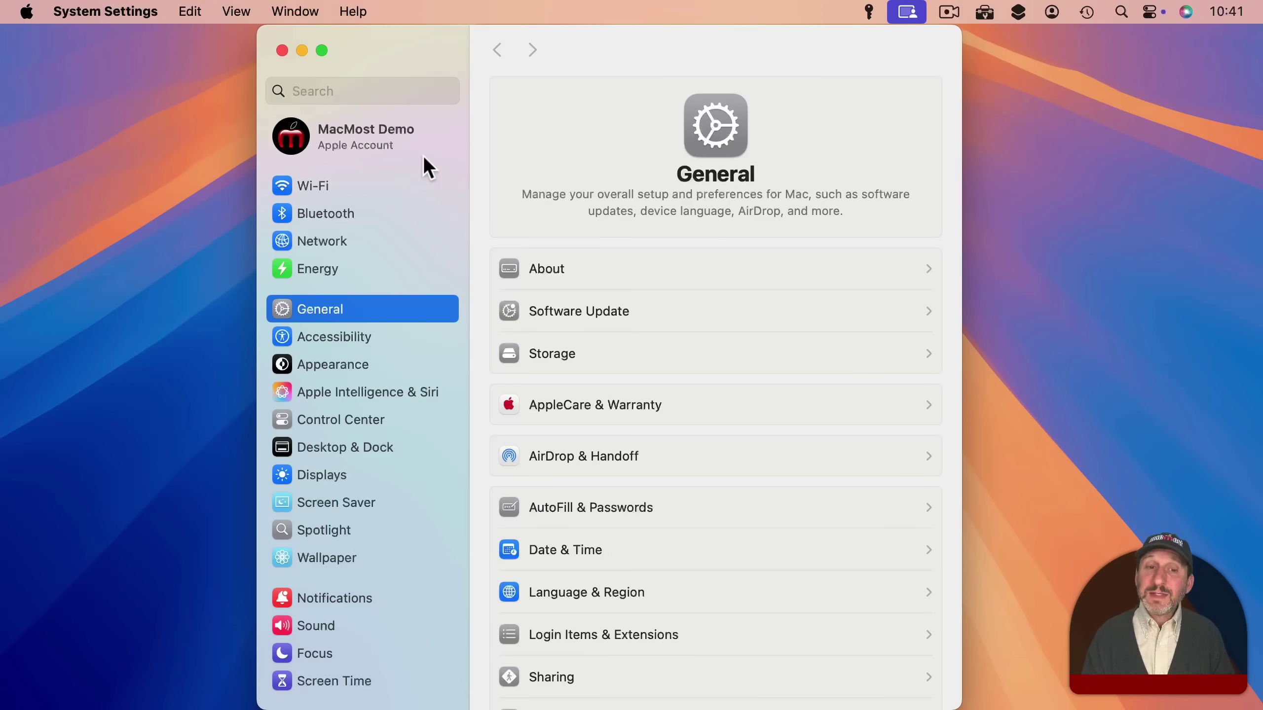
{"action": "scroll", "coordinate": [378, 480], "scroll_direction": "down", "scroll_amount": 10}
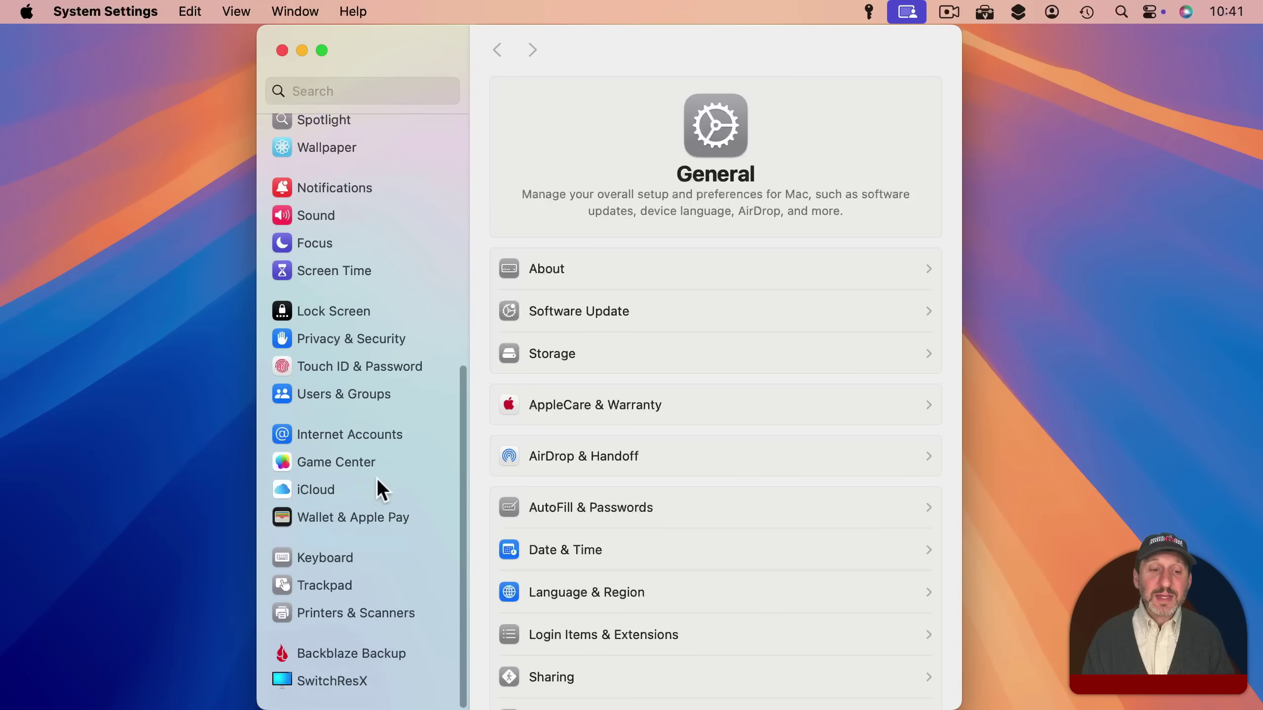
{"action": "left_click", "coordinate": [336, 557]}
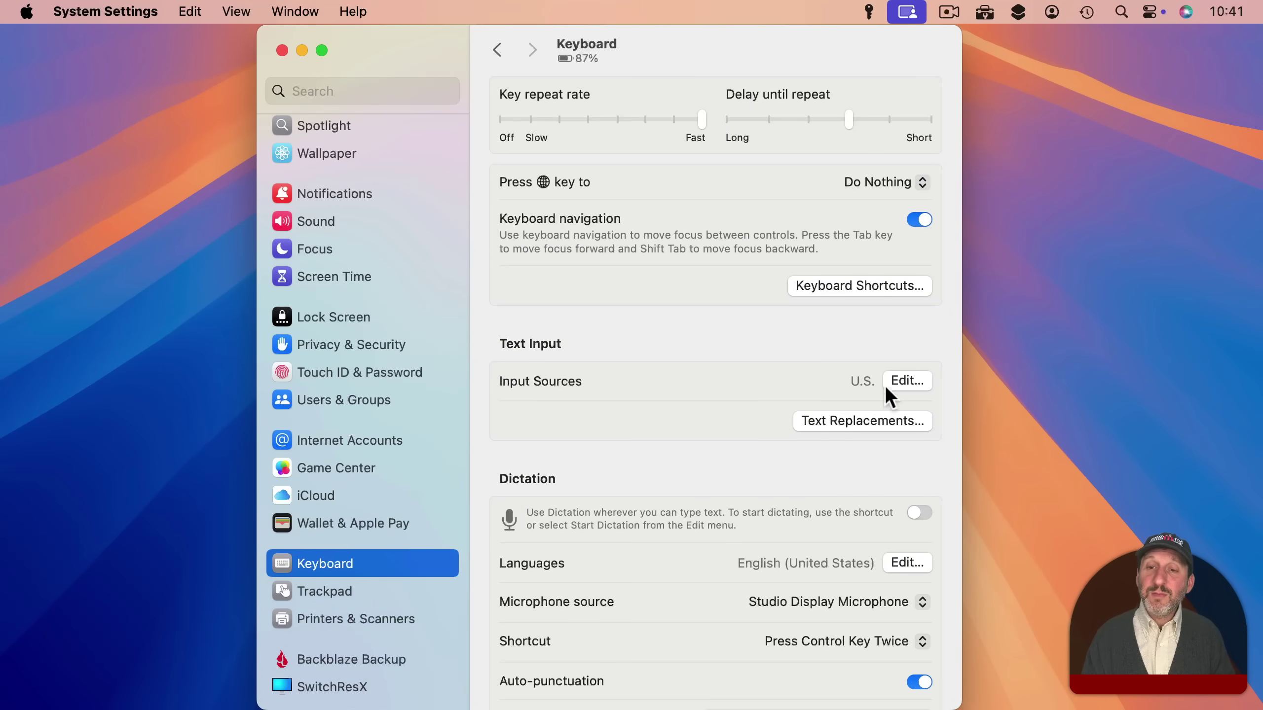
{"action": "left_click", "coordinate": [880, 286]}
{"action": "left_click", "coordinate": [378, 326]}
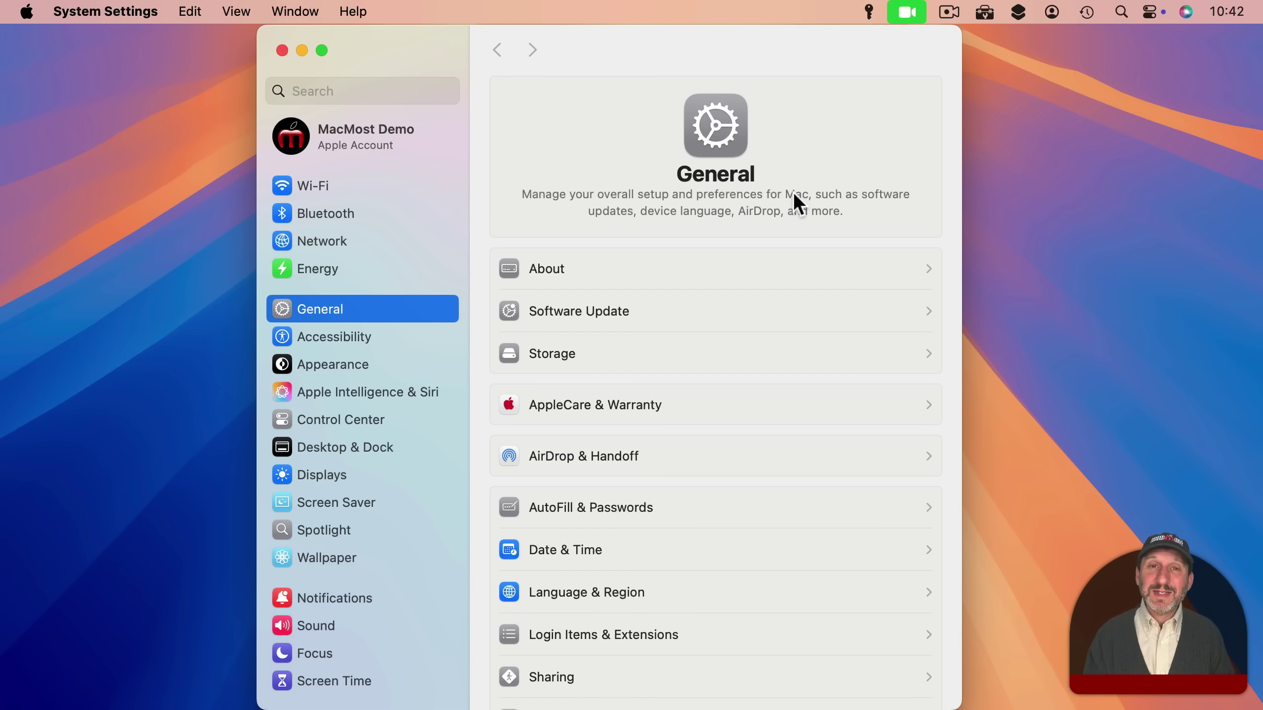
Take a full-screen screenshot with the save location set to Desktop.
{"action": "key", "text": "shift+super+5"}
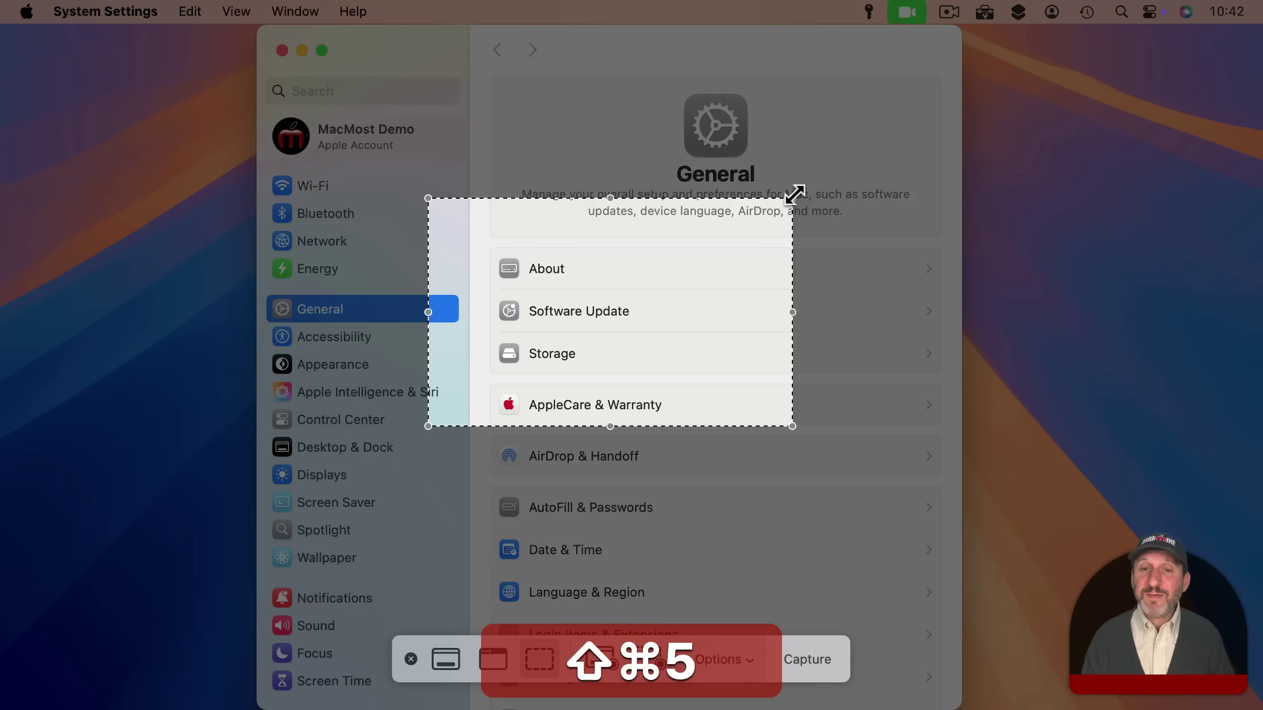
{"action": "left_click", "coordinate": [444, 661]}
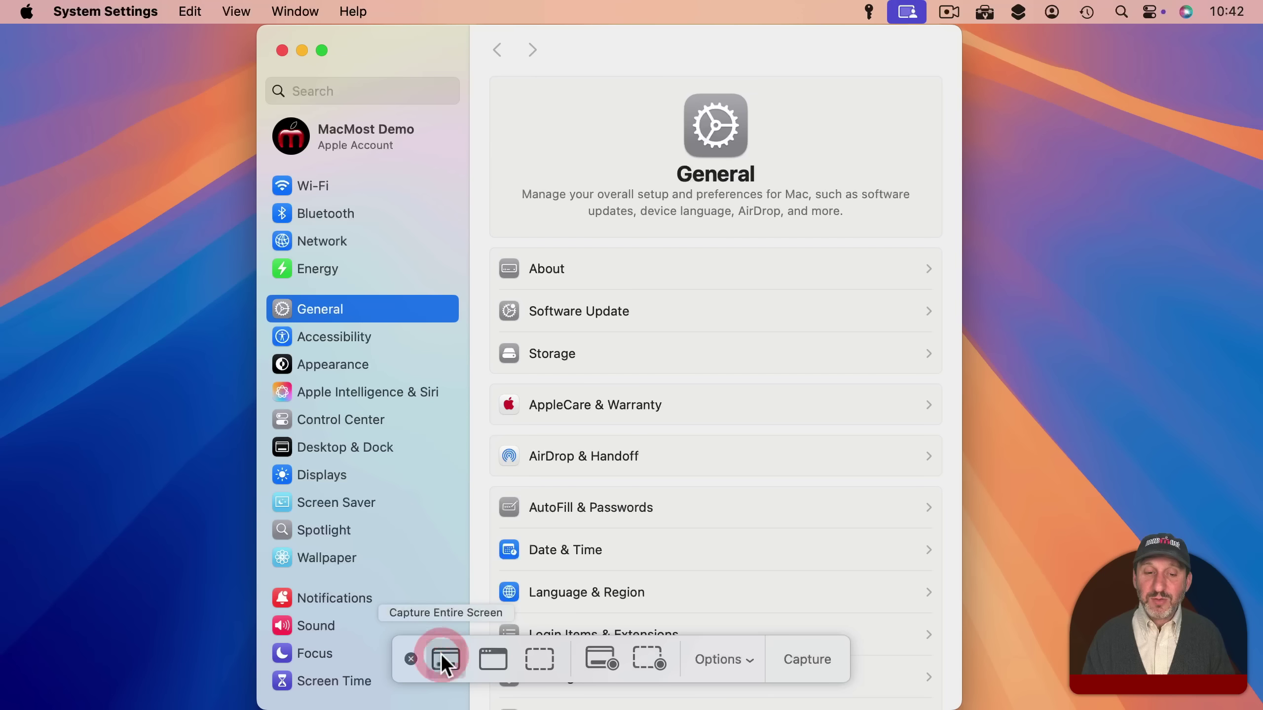
{"action": "left_click", "coordinate": [735, 661]}
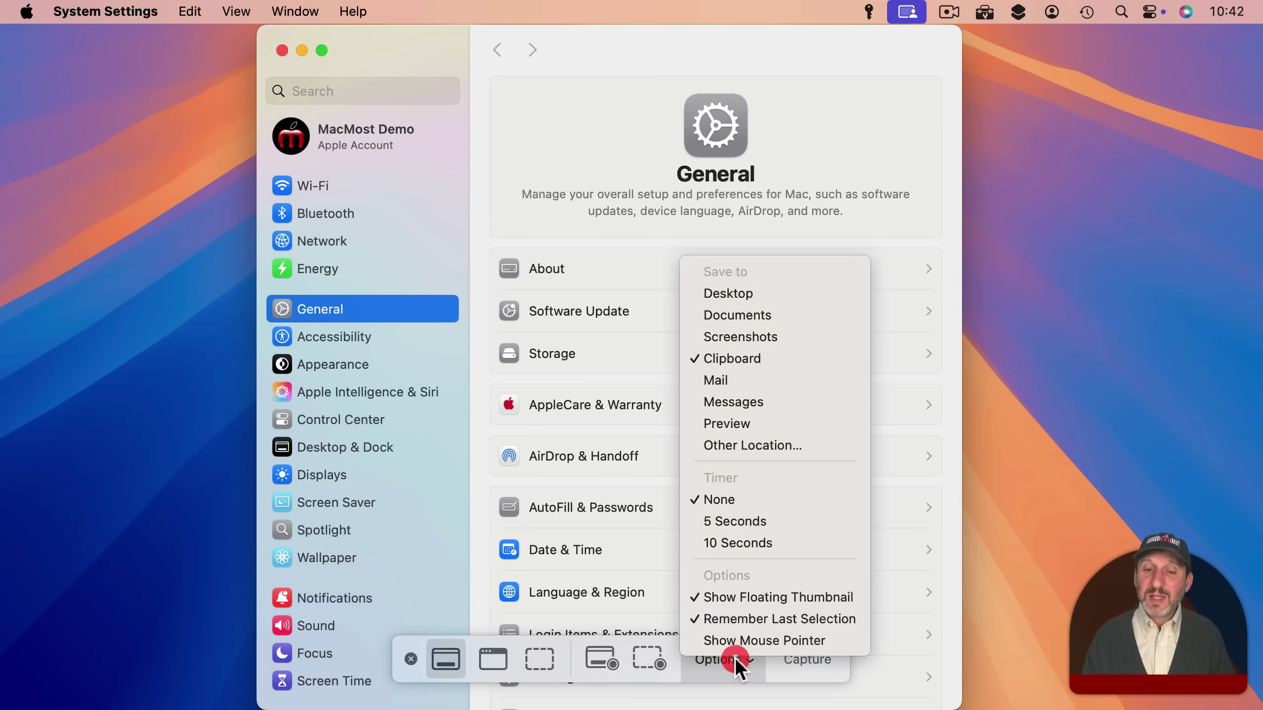
{"action": "left_click", "coordinate": [731, 293]}
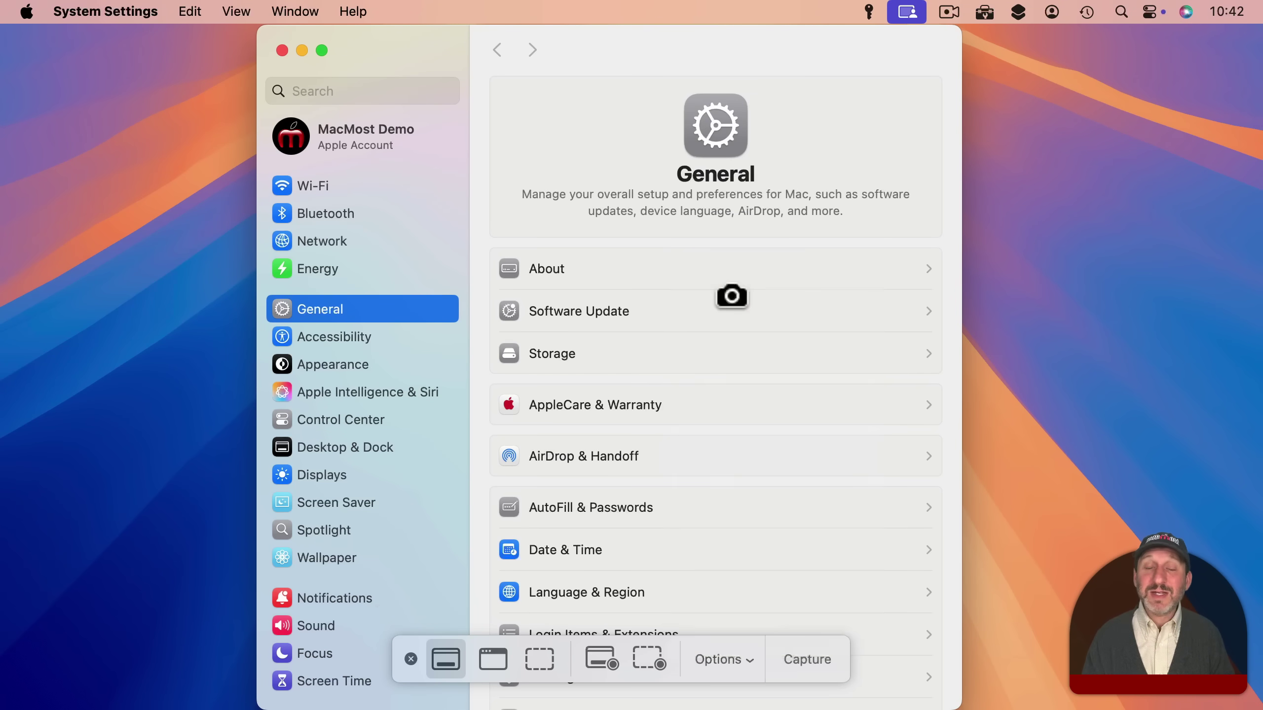
{"action": "left_click", "coordinate": [737, 661]}
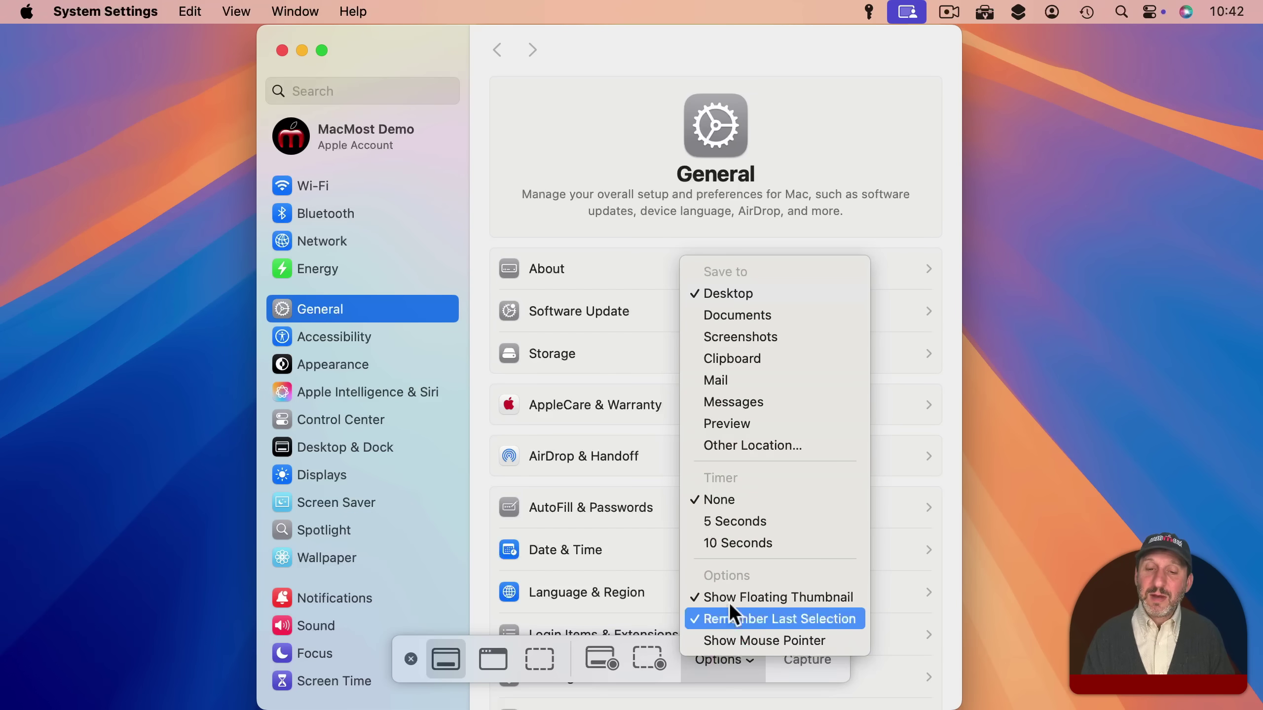
{"action": "left_click", "coordinate": [722, 660]}
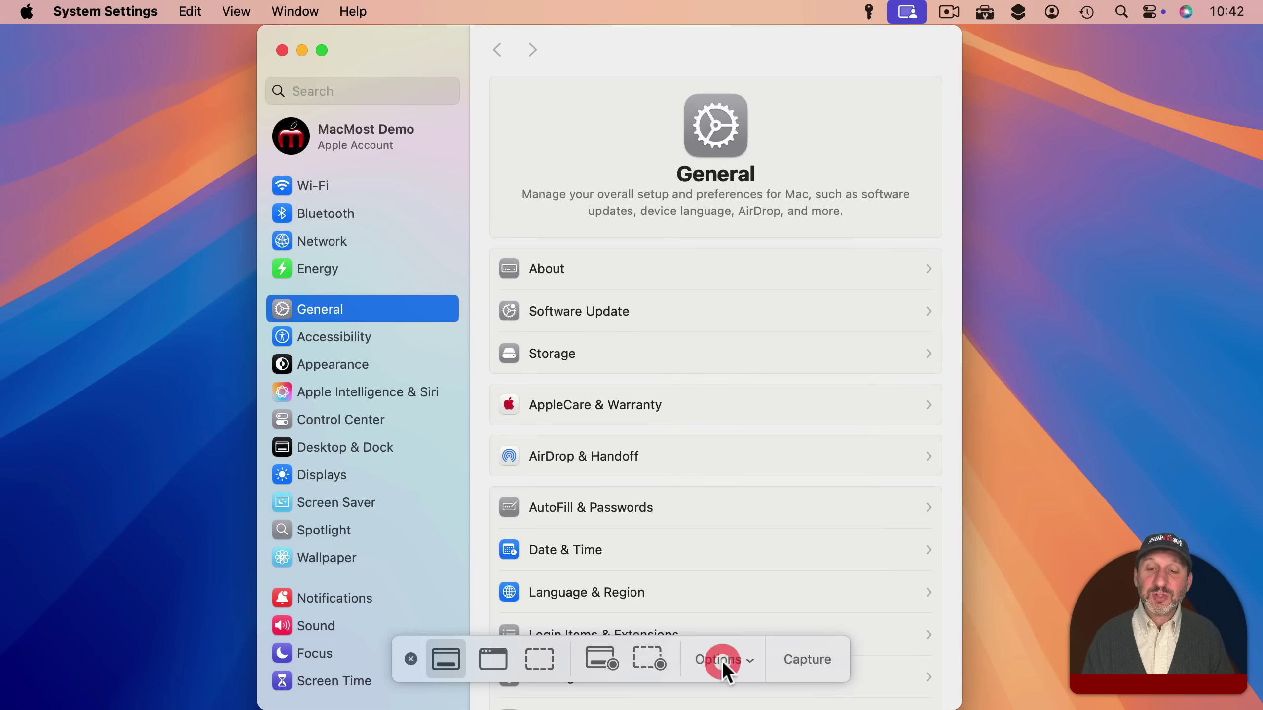
{"action": "left_click", "coordinate": [796, 656]}
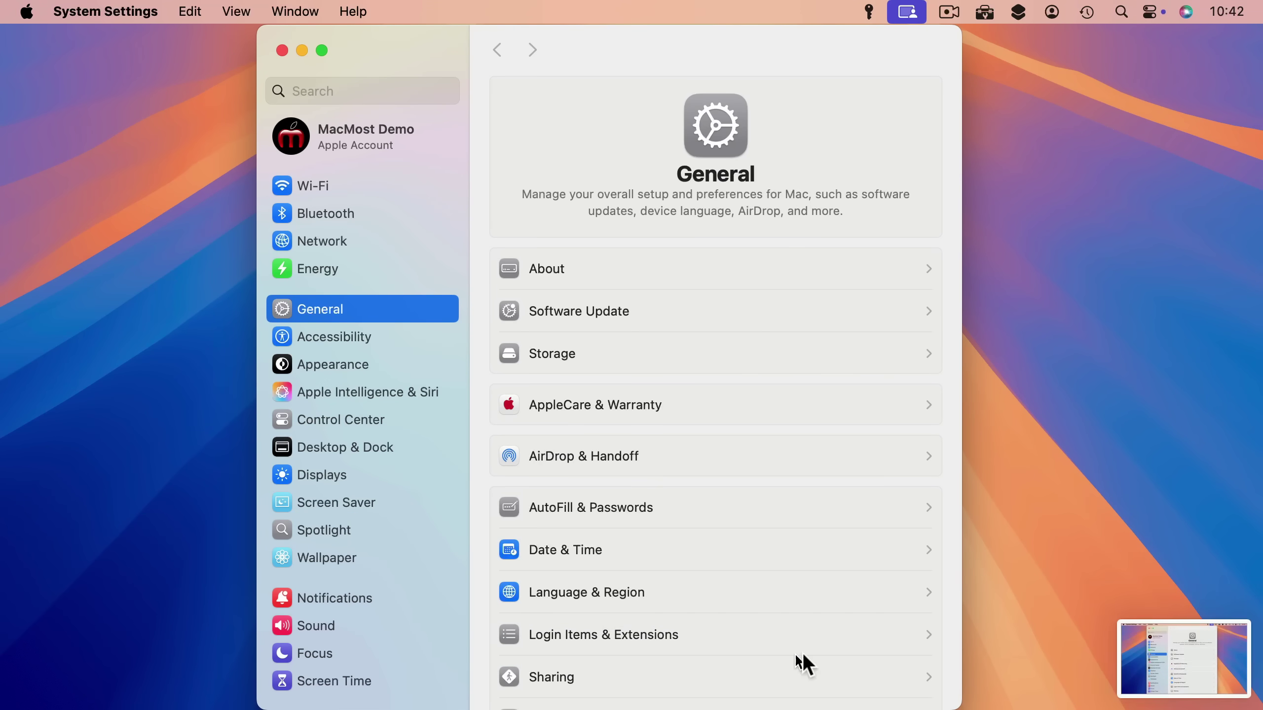
Copy the General pane's description text from the screenshot preview, then delete the screenshot.
{"action": "left_click", "coordinate": [1182, 653]}
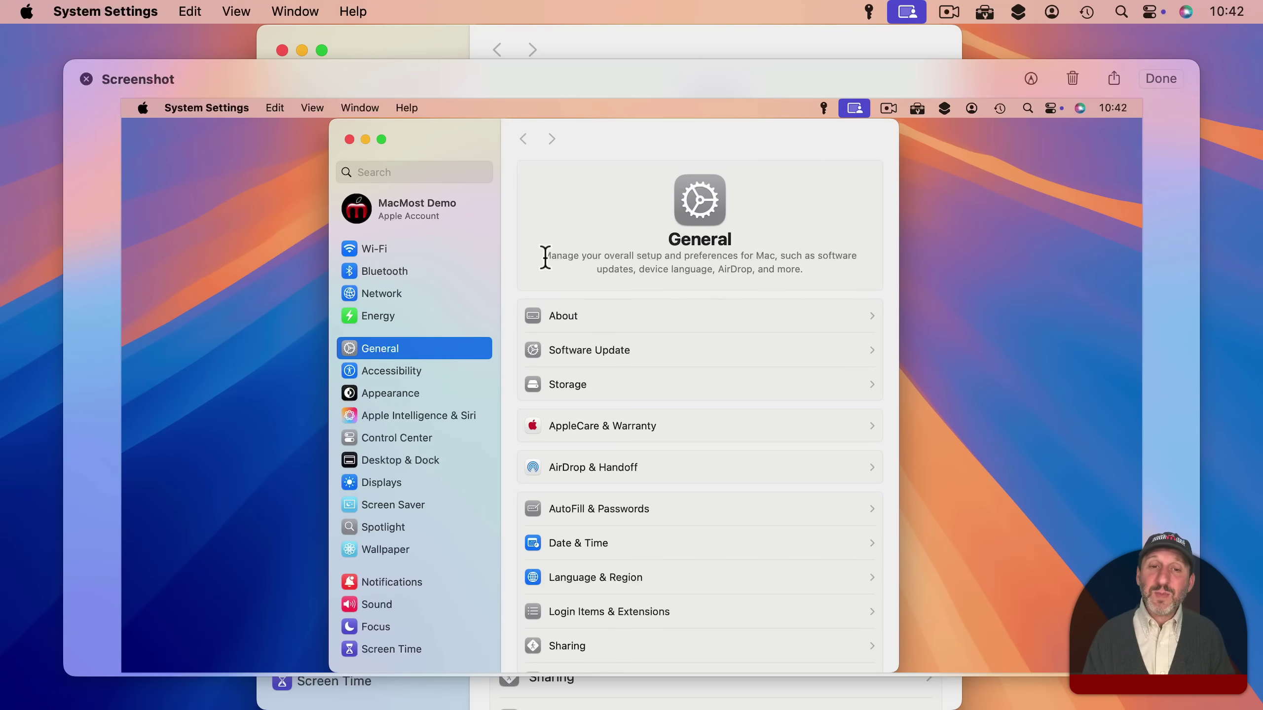
{"action": "left_click_drag", "start_coordinate": [545, 257], "coordinate": [800, 268]}
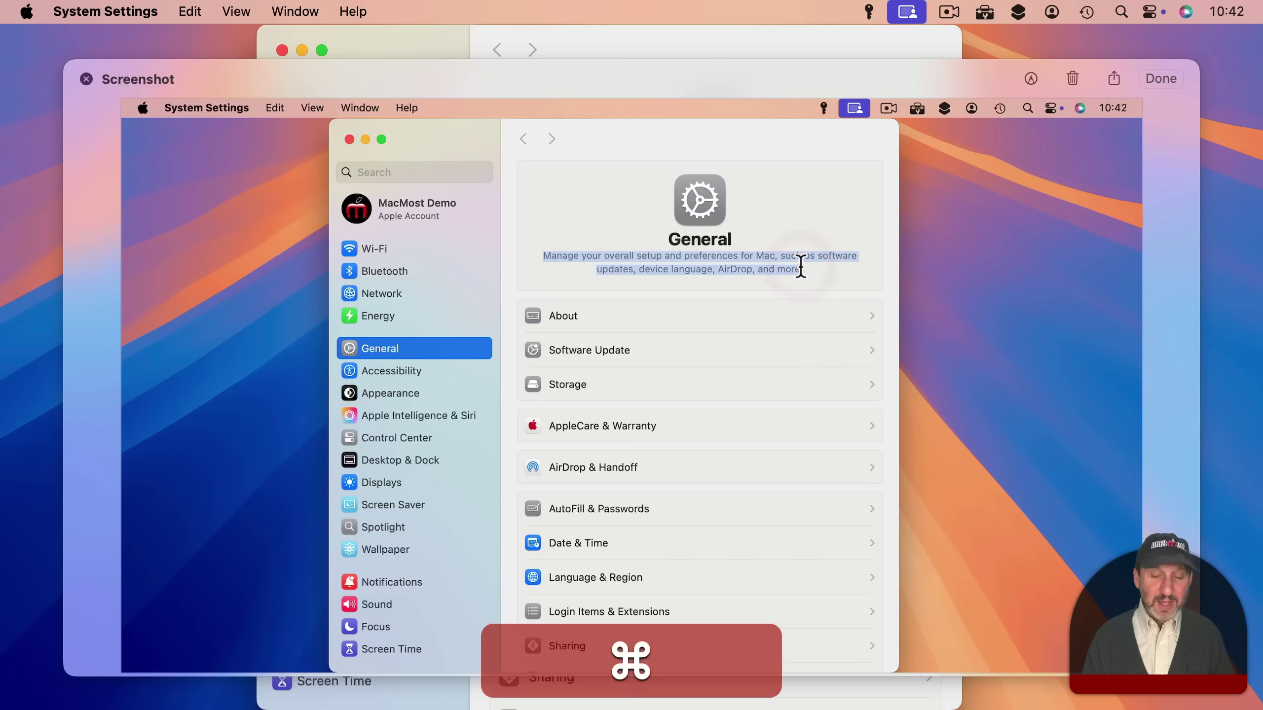
{"action": "key", "text": "super+c"}
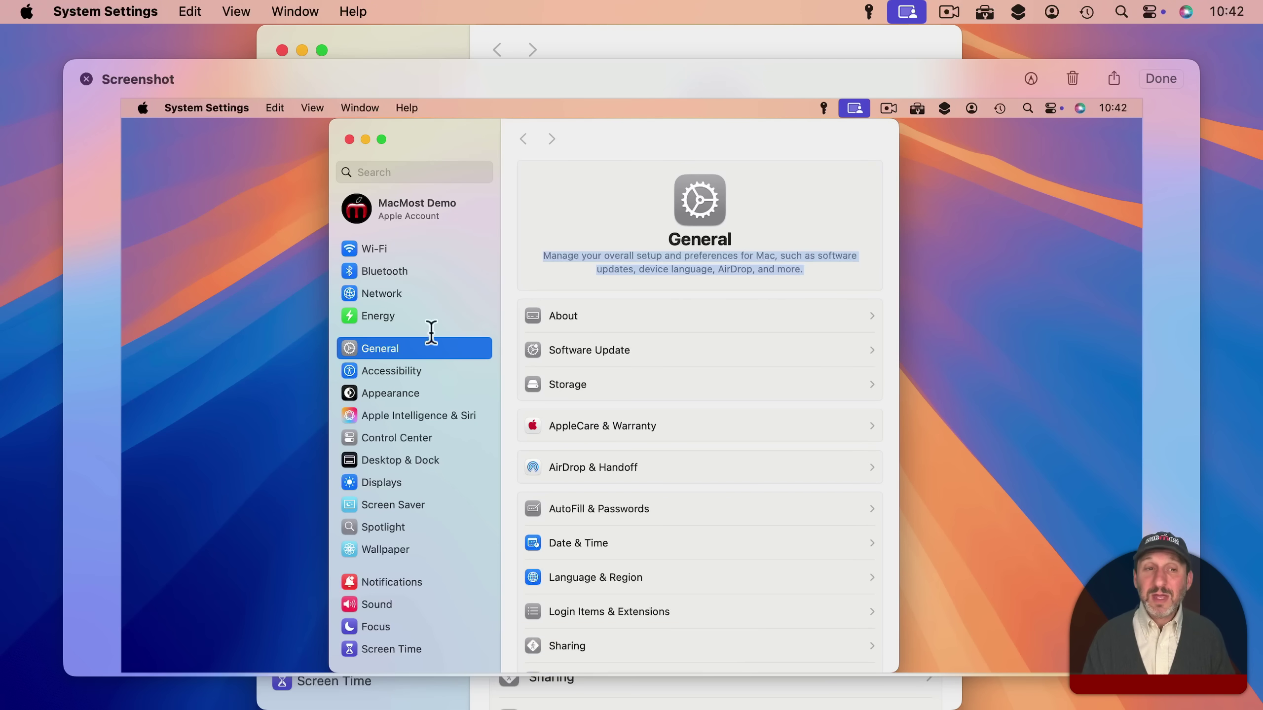
{"action": "left_click", "coordinate": [1073, 77]}
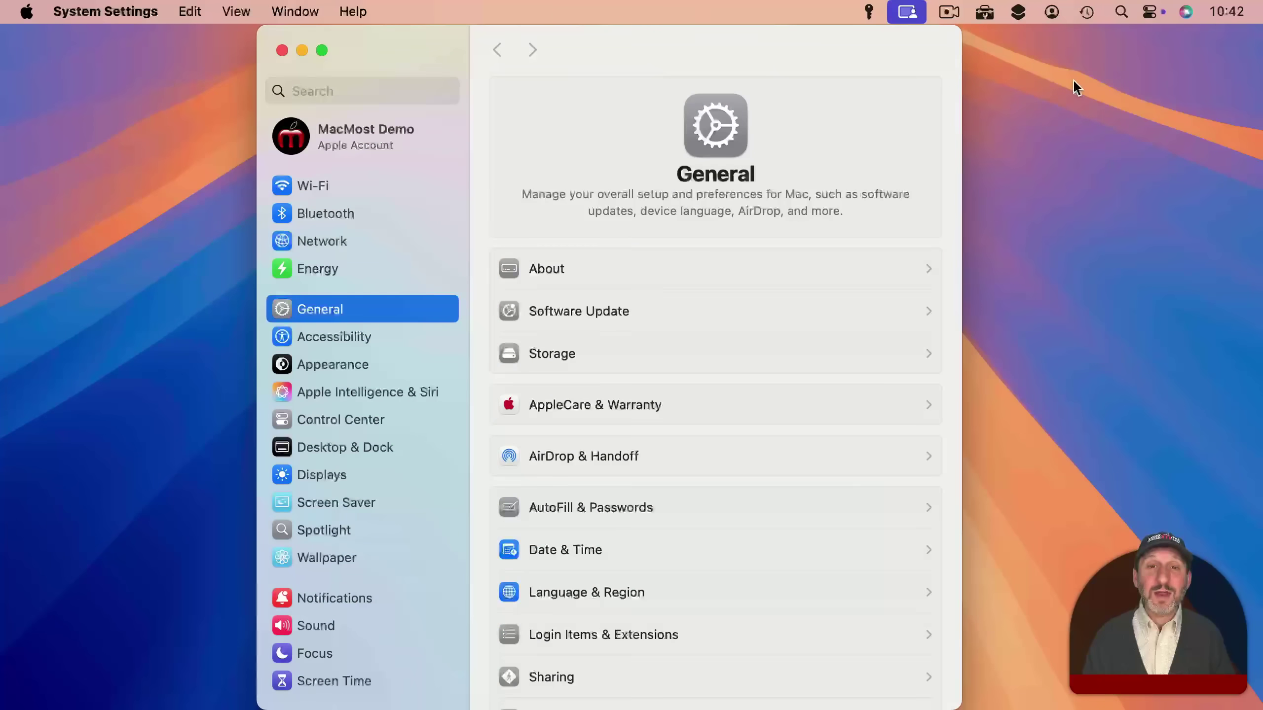
{"action": "mouse_move", "coordinate": [838, 704]}
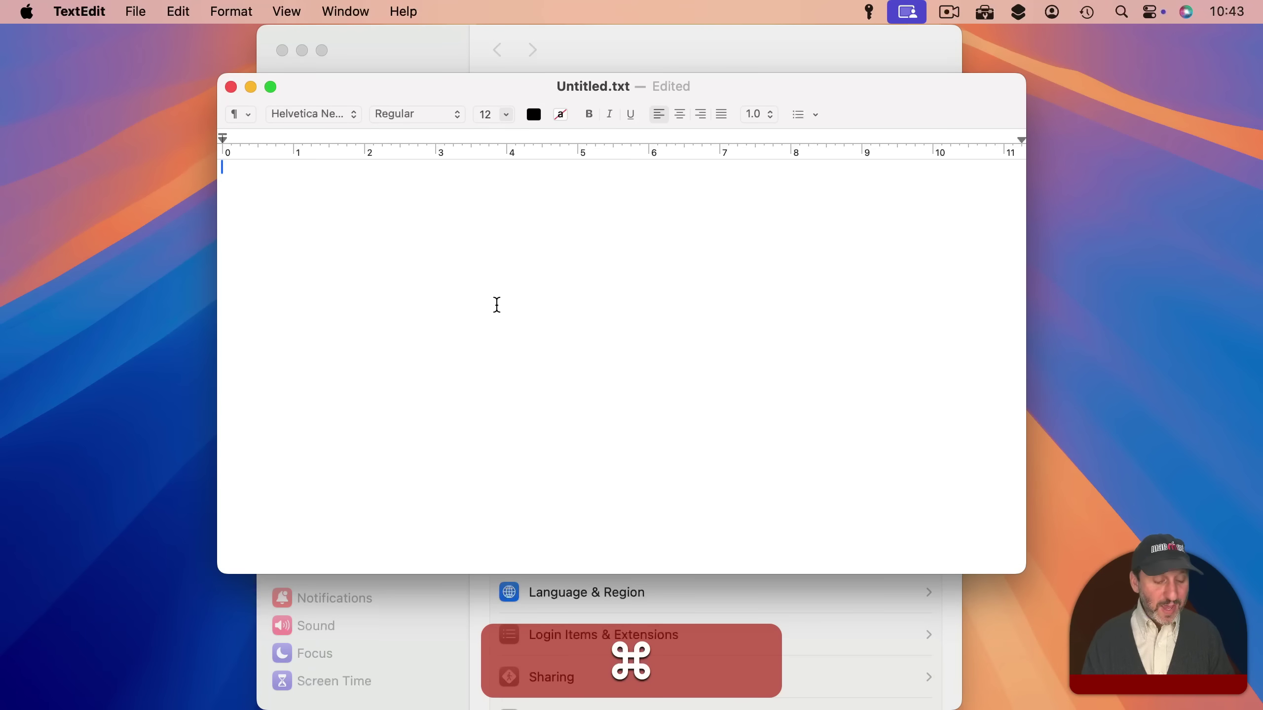
Paste the General description sentence into the Untitled.txt TextEdit document.
{"action": "key", "text": "super+v"}
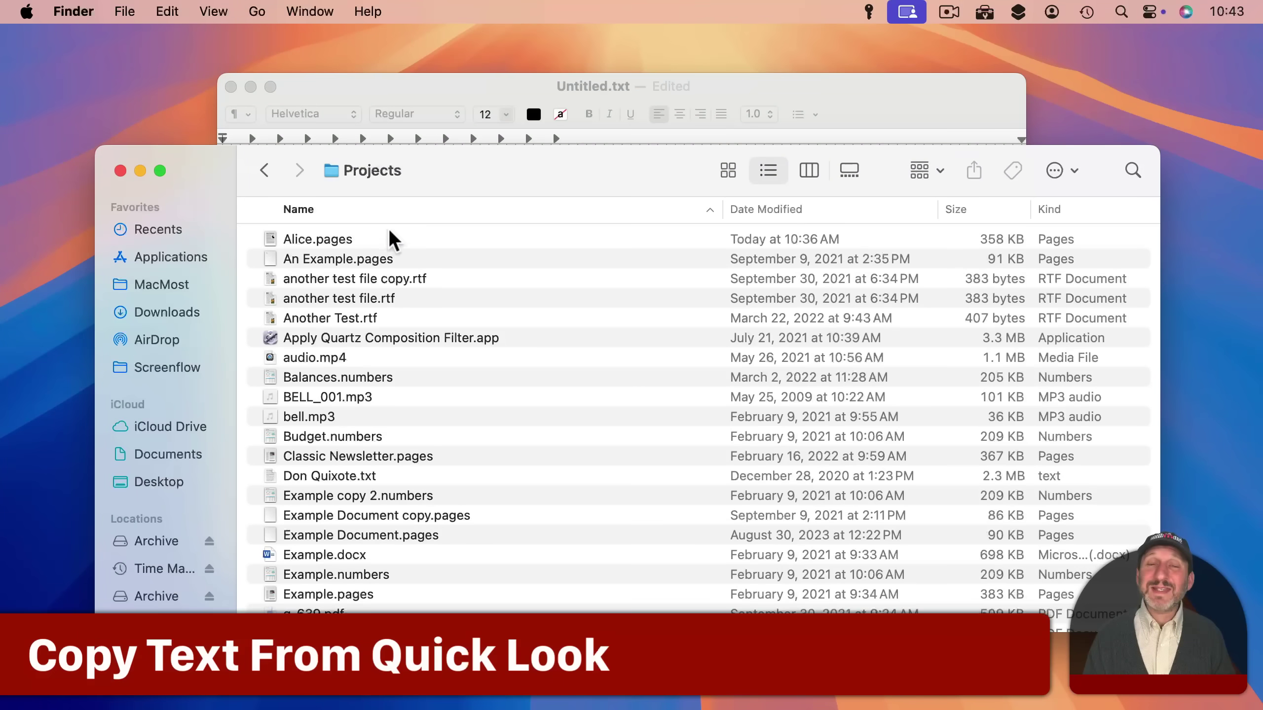
Copy the 'Alice was not a bit hurt' paragraph from Alice.pages' Quick Look preview into TextEdit.
{"action": "left_click", "coordinate": [296, 240]}
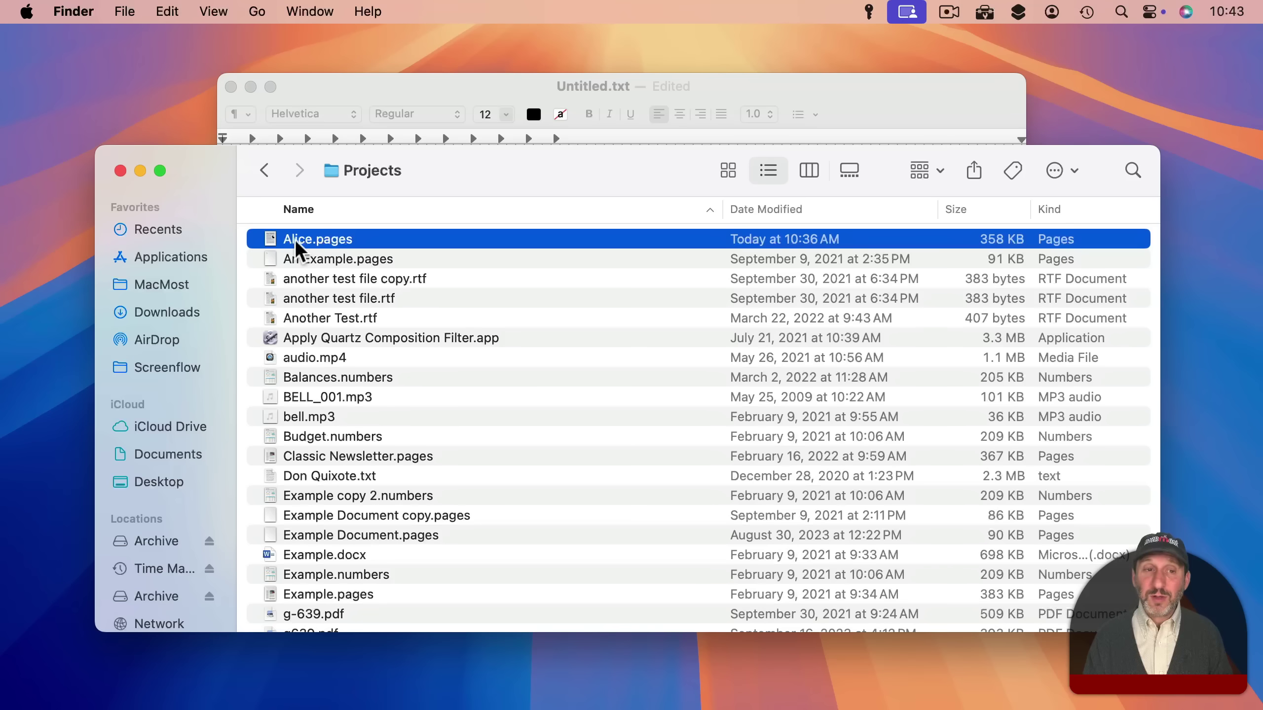
{"action": "key", "text": "space"}
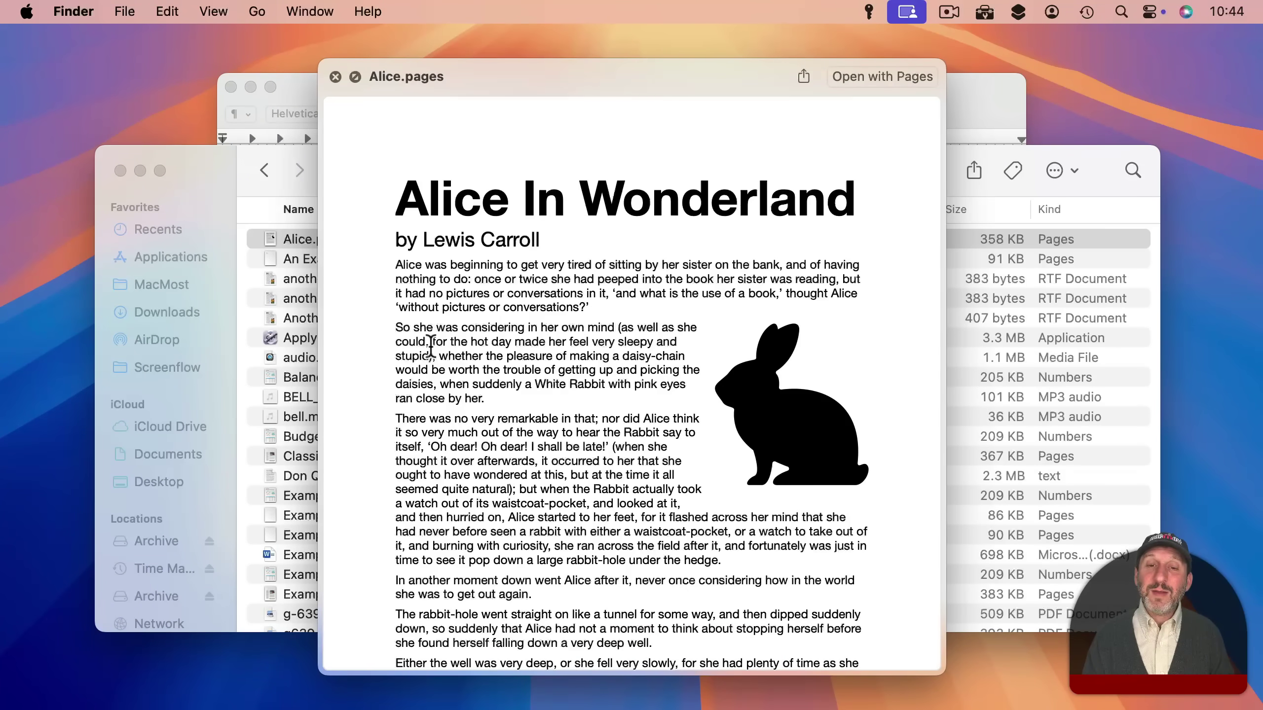
{"action": "scroll", "coordinate": [430, 346], "scroll_direction": "down", "scroll_amount": 15}
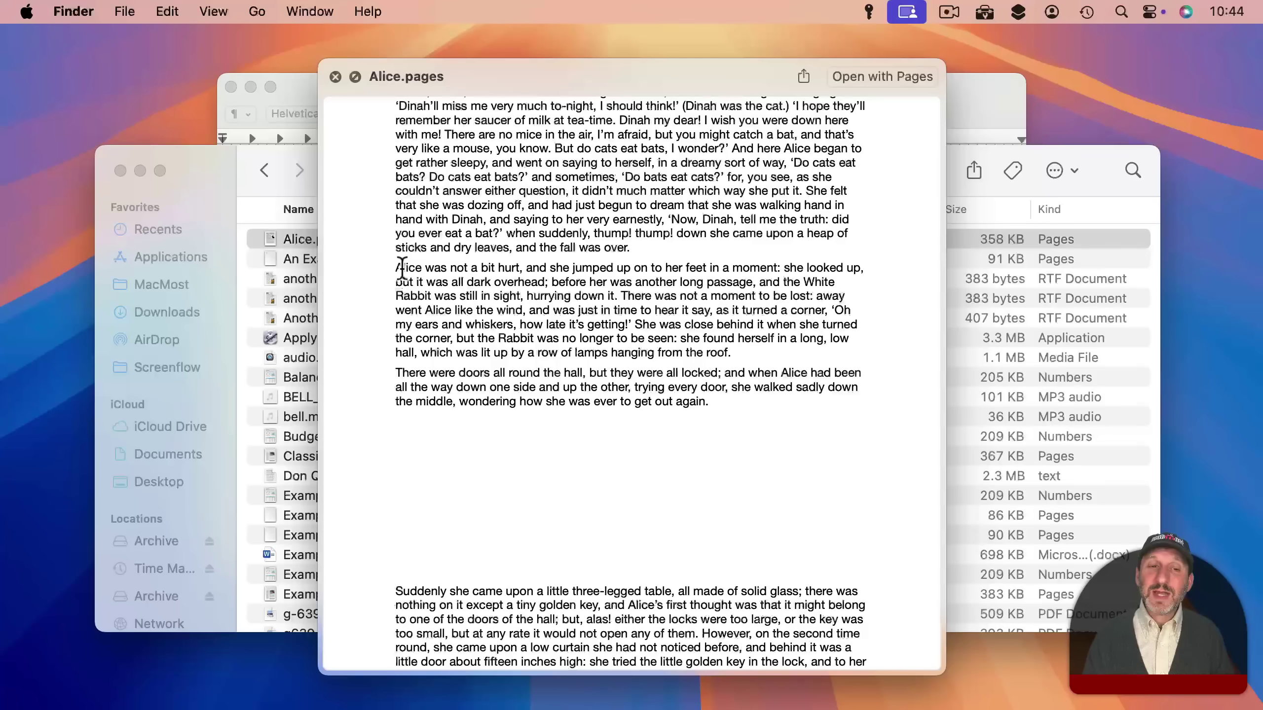
{"action": "left_click_drag", "start_coordinate": [399, 269], "coordinate": [763, 357]}
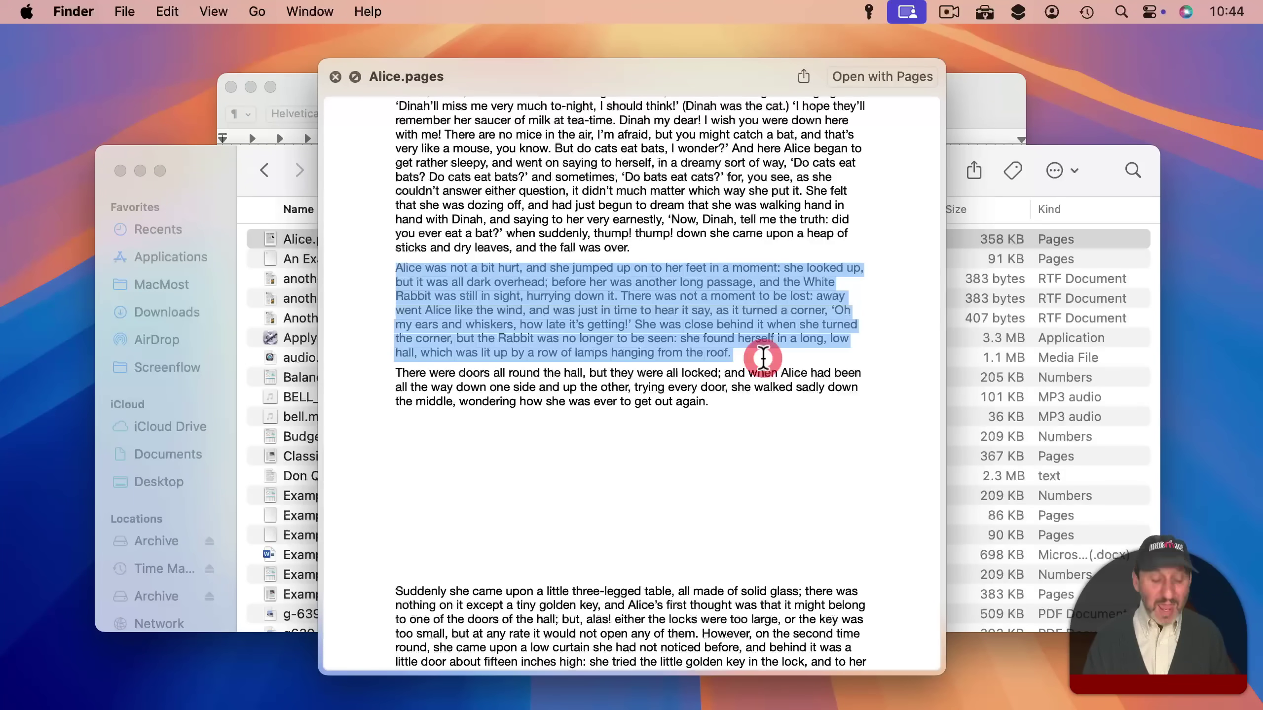
{"action": "key", "text": "super+c"}
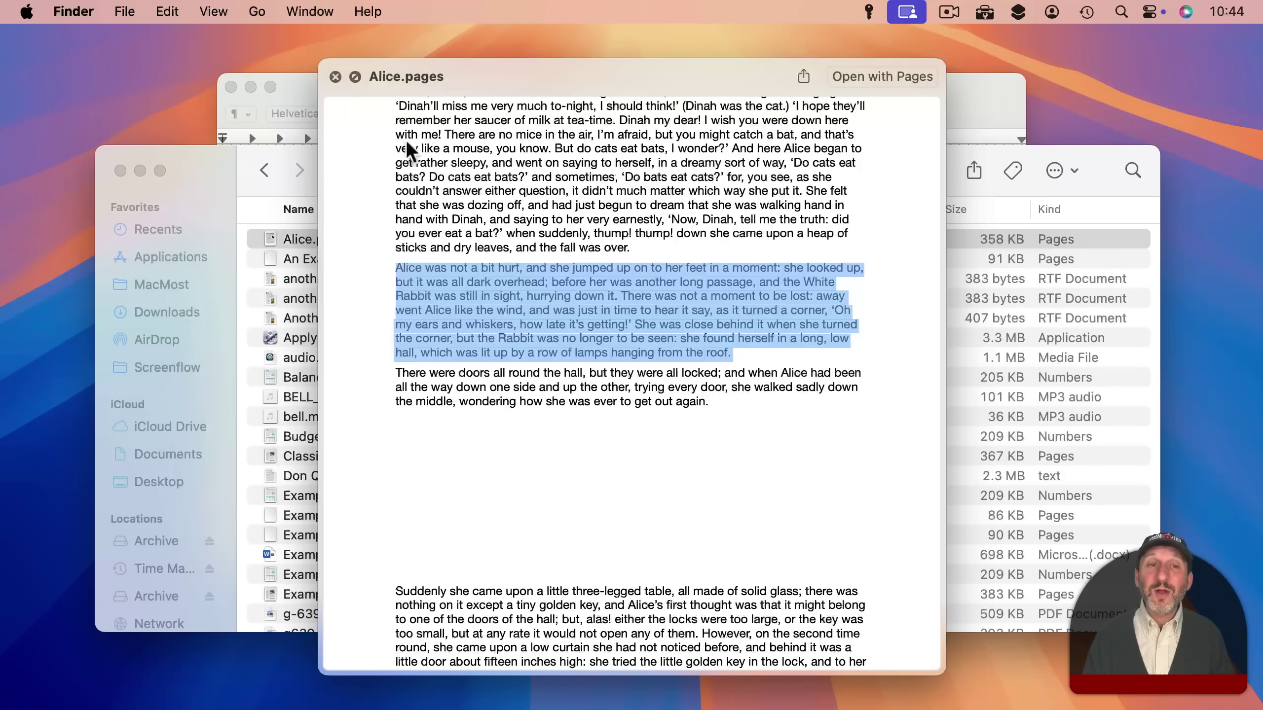
{"action": "left_click", "coordinate": [335, 77]}
{"action": "left_click", "coordinate": [354, 92]}
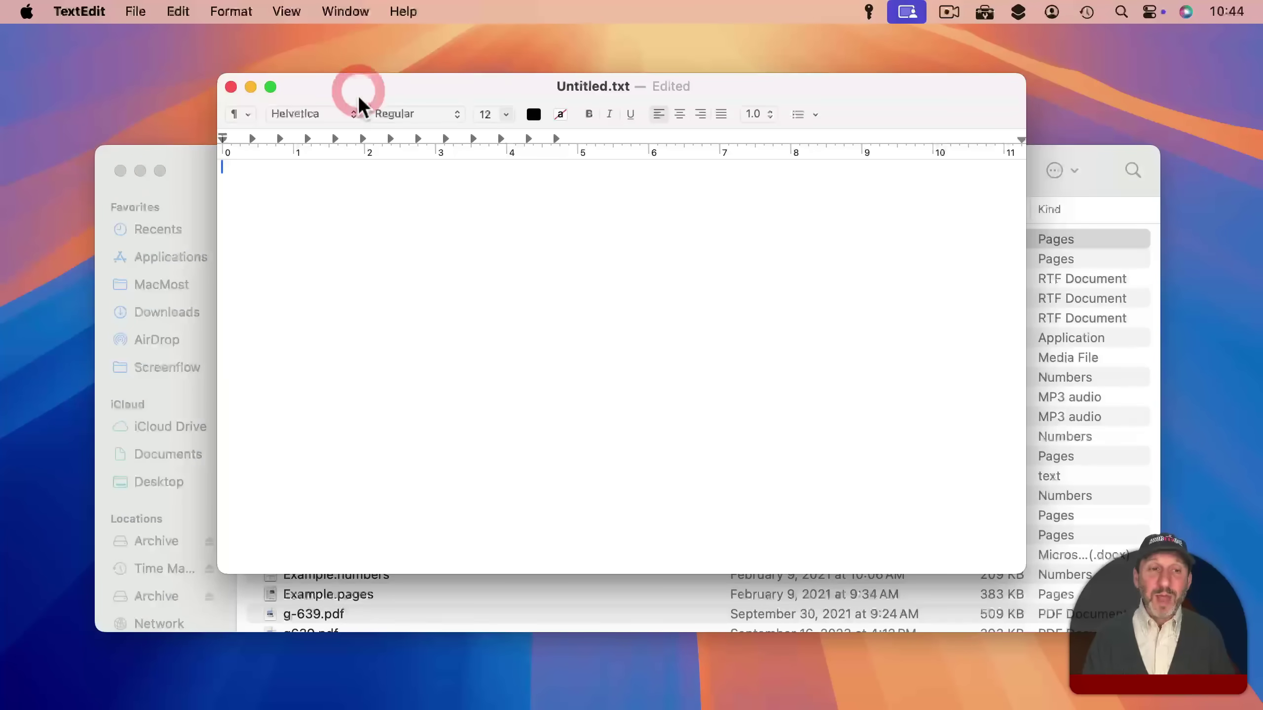
{"action": "key", "text": "super+v"}
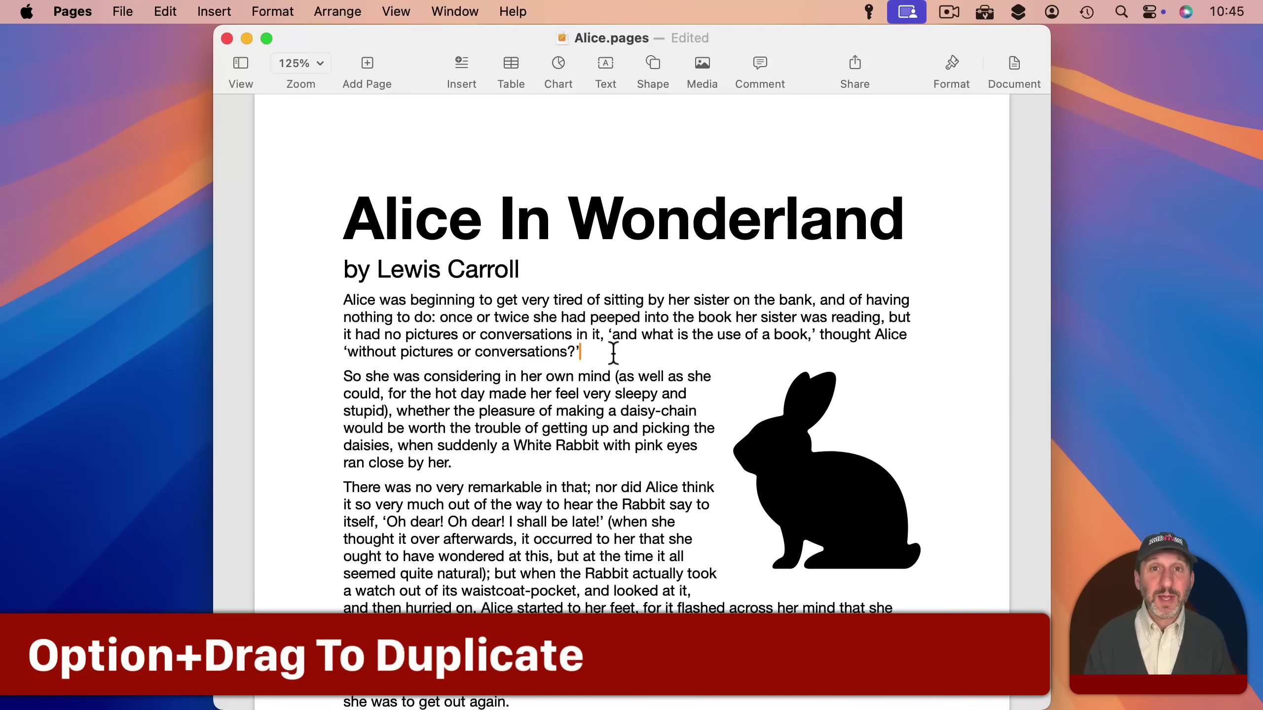
Select the first paragraph of the Alice story in Pages.
{"action": "left_click_drag", "start_coordinate": [613, 353], "coordinate": [683, 549]}
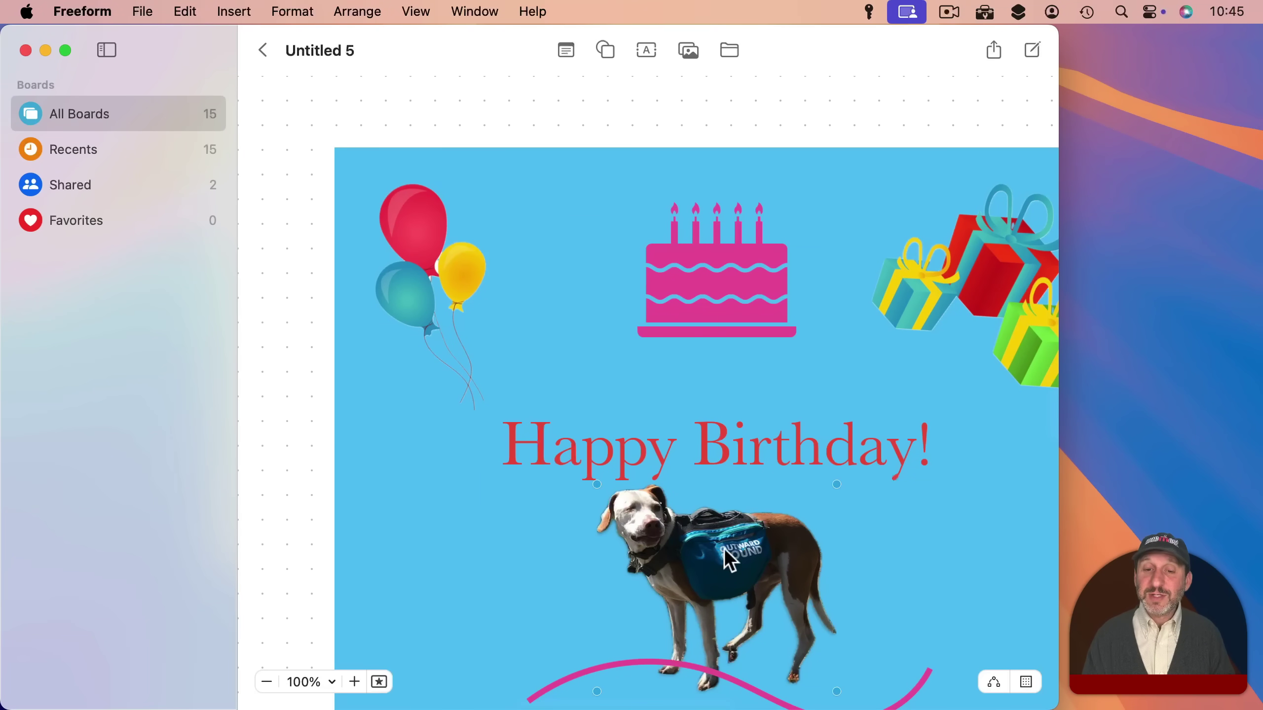
Option-drag the dog photo to the card's upper left near the balloons to duplicate it.
{"action": "left_click_drag", "start_coordinate": [724, 551], "coordinate": [472, 362]}
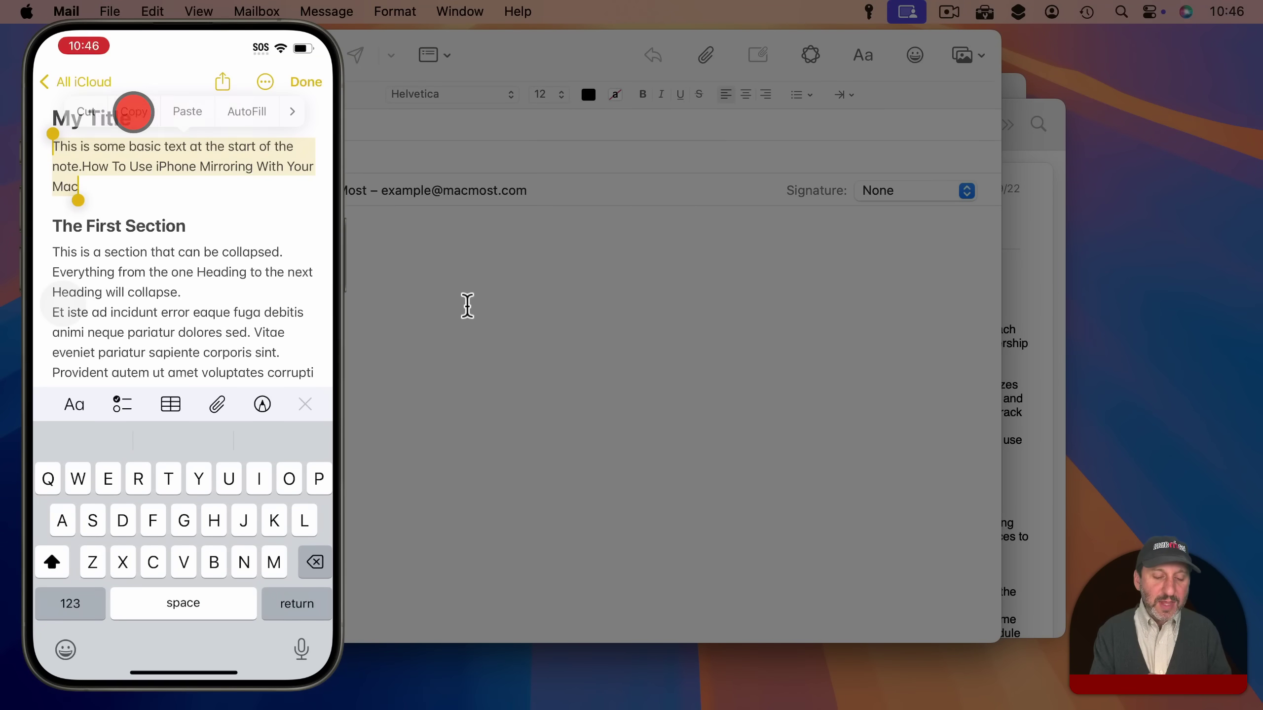
Paste the copied iPhone note text into the new Mail message body.
{"action": "left_click", "coordinate": [343, 276]}
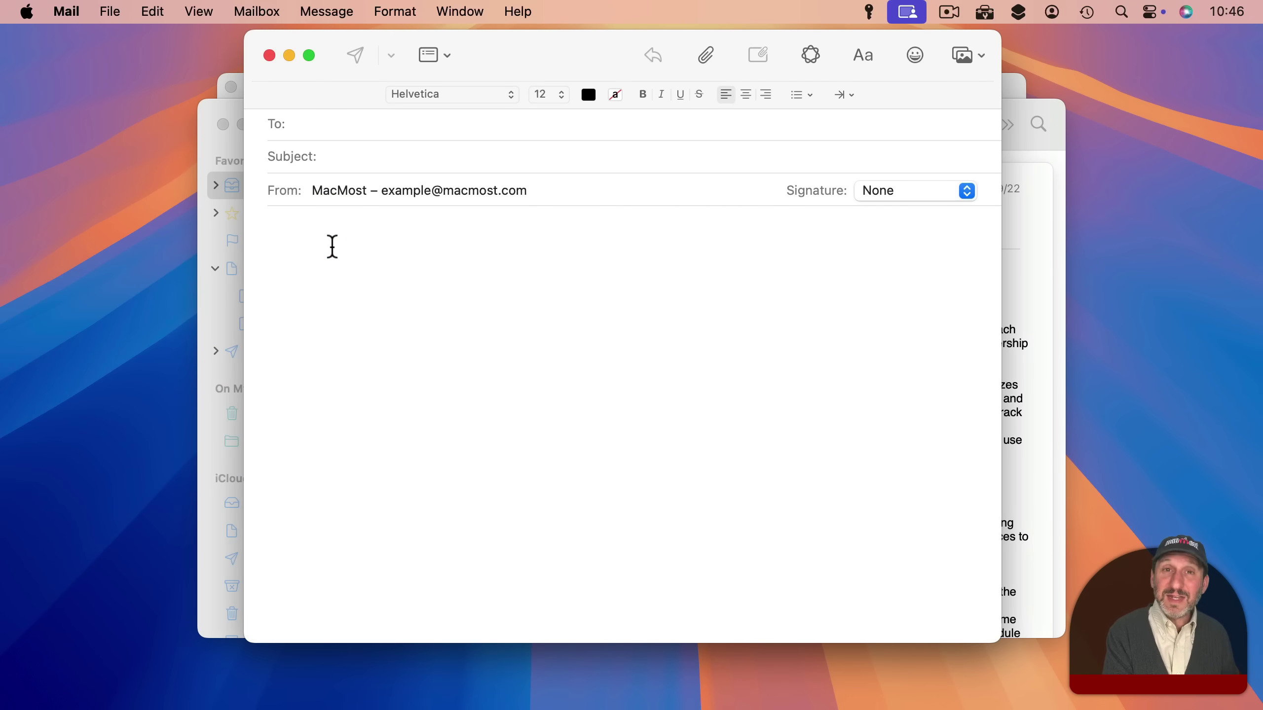
{"action": "key", "text": "super+v"}
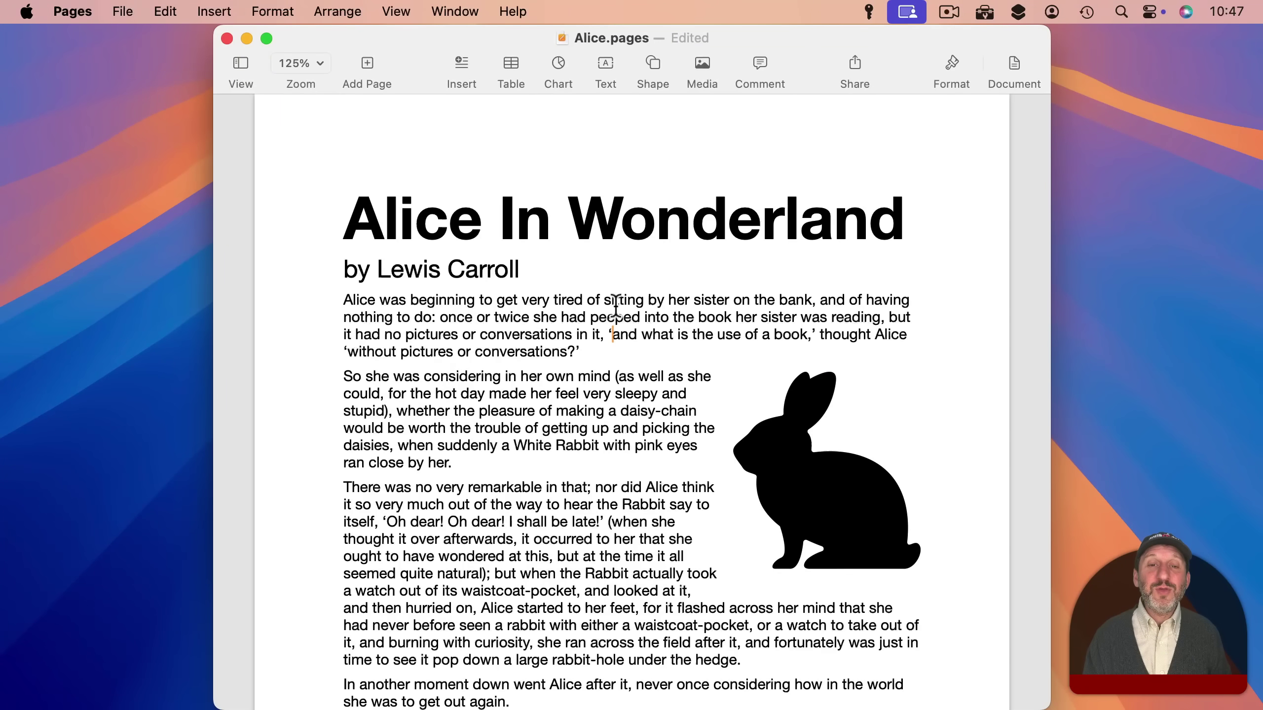
Kill 'sitting by her sister' with Control-K, then yank it back after 'tired of' with Control-Y.
{"action": "left_click_drag", "start_coordinate": [618, 301], "coordinate": [720, 302]}
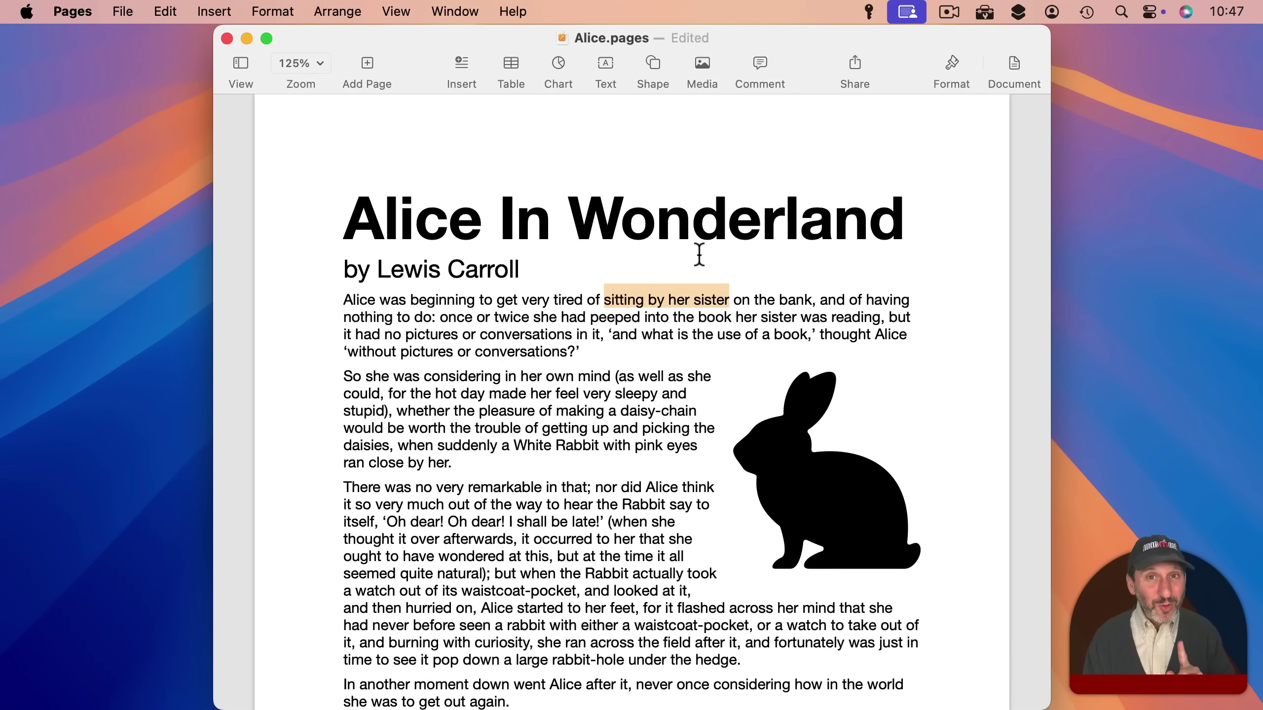
{"action": "key", "text": "ctrl"}
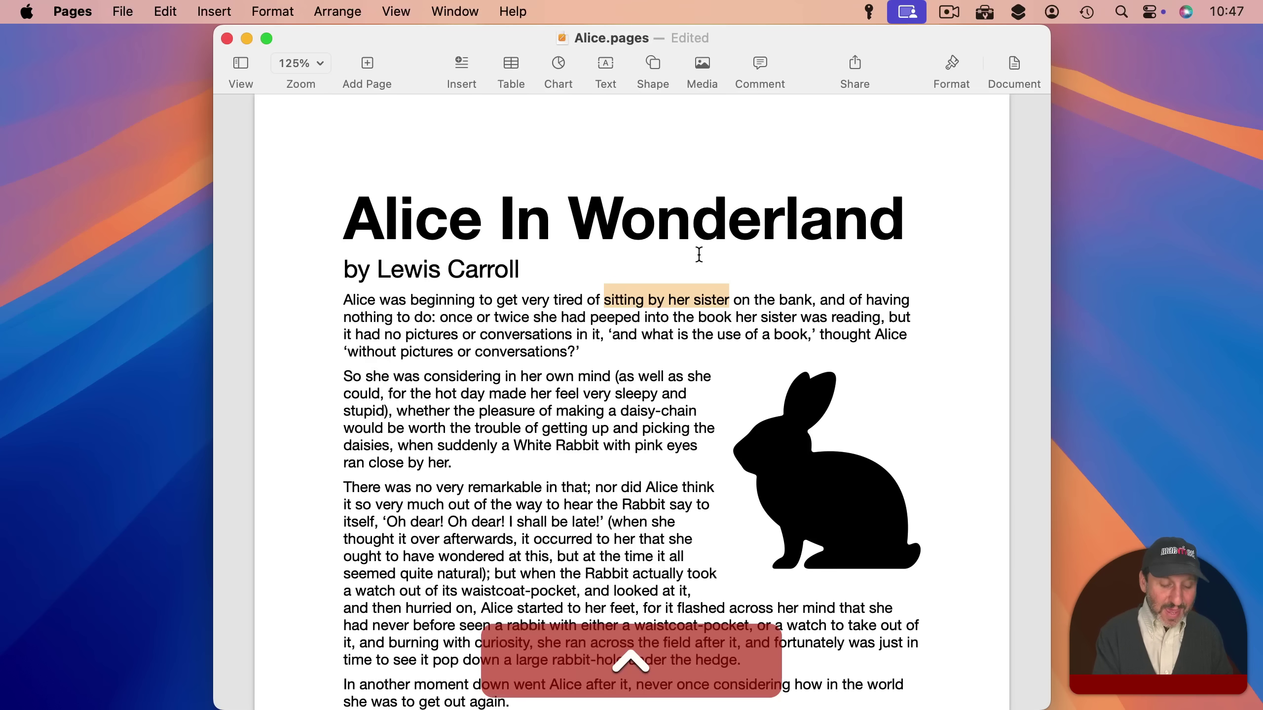
{"action": "key", "text": "ctrl+k"}
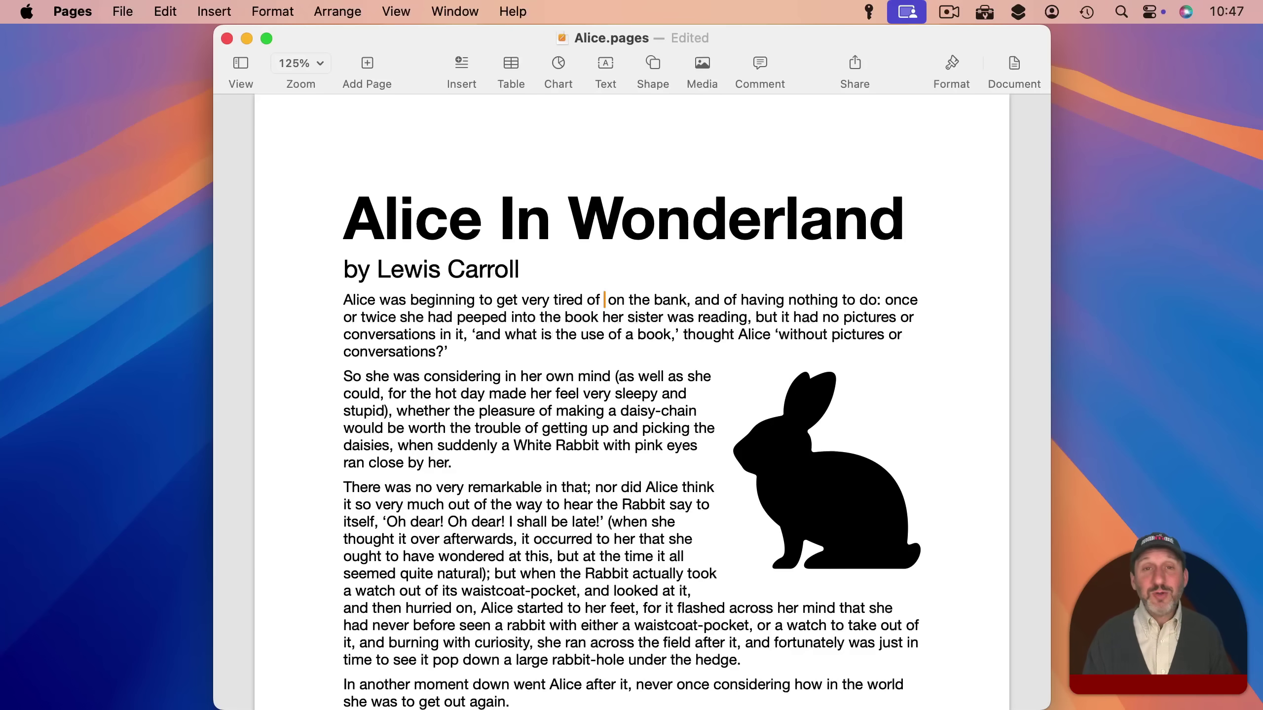
{"action": "key", "text": "ctrl"}
{"action": "key", "text": "ctrl+y"}
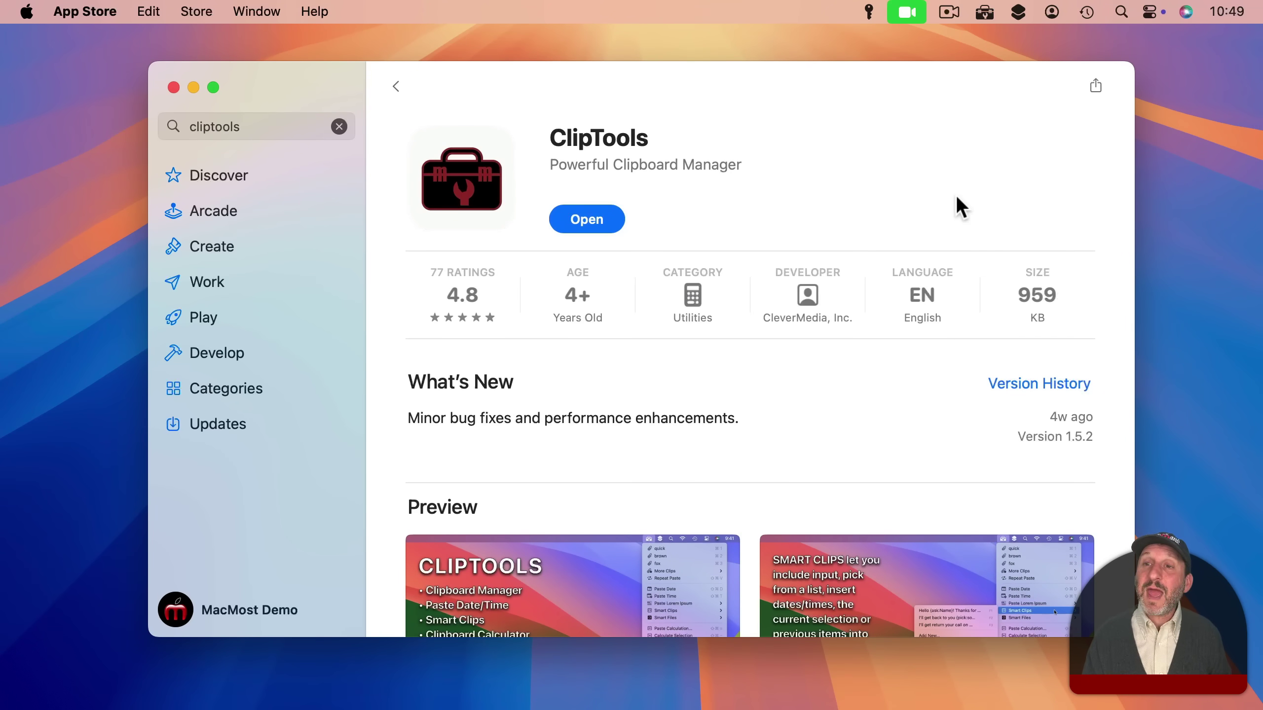
Open the ClipTools menu-bar list to review the copied clips history, then dismiss it.
{"action": "left_click", "coordinate": [985, 12]}
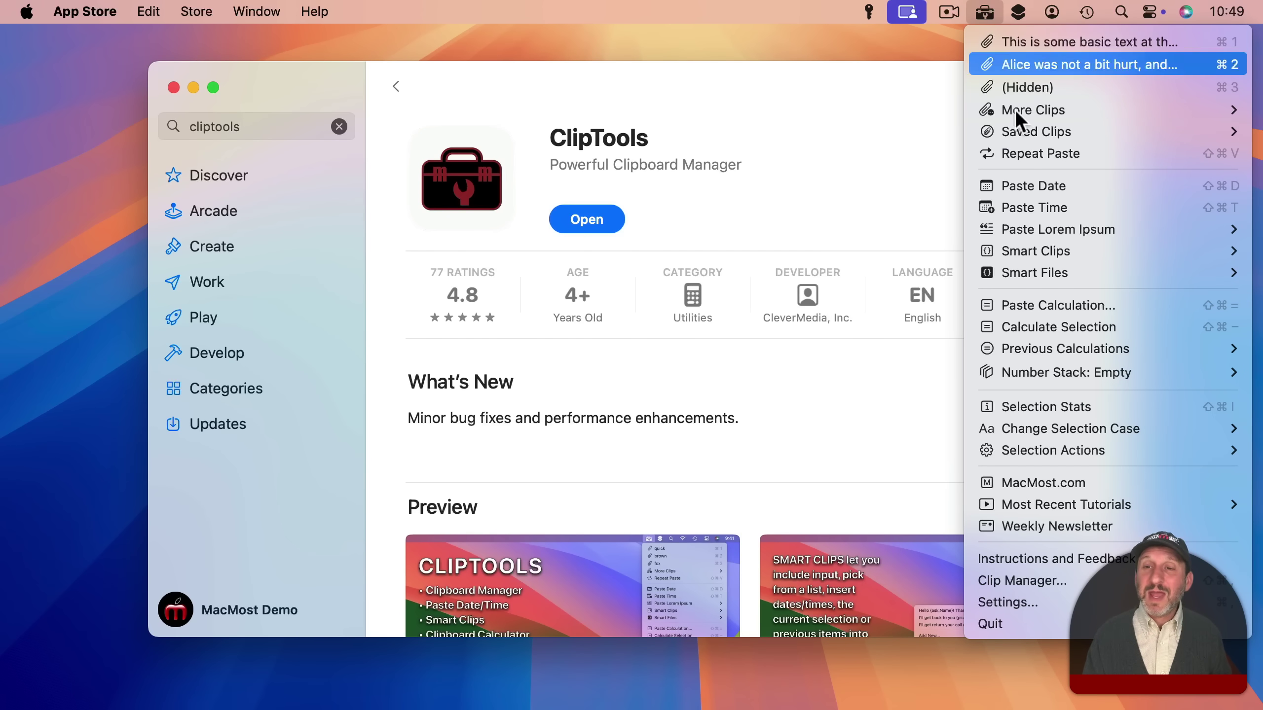
{"action": "left_click", "coordinate": [985, 13]}
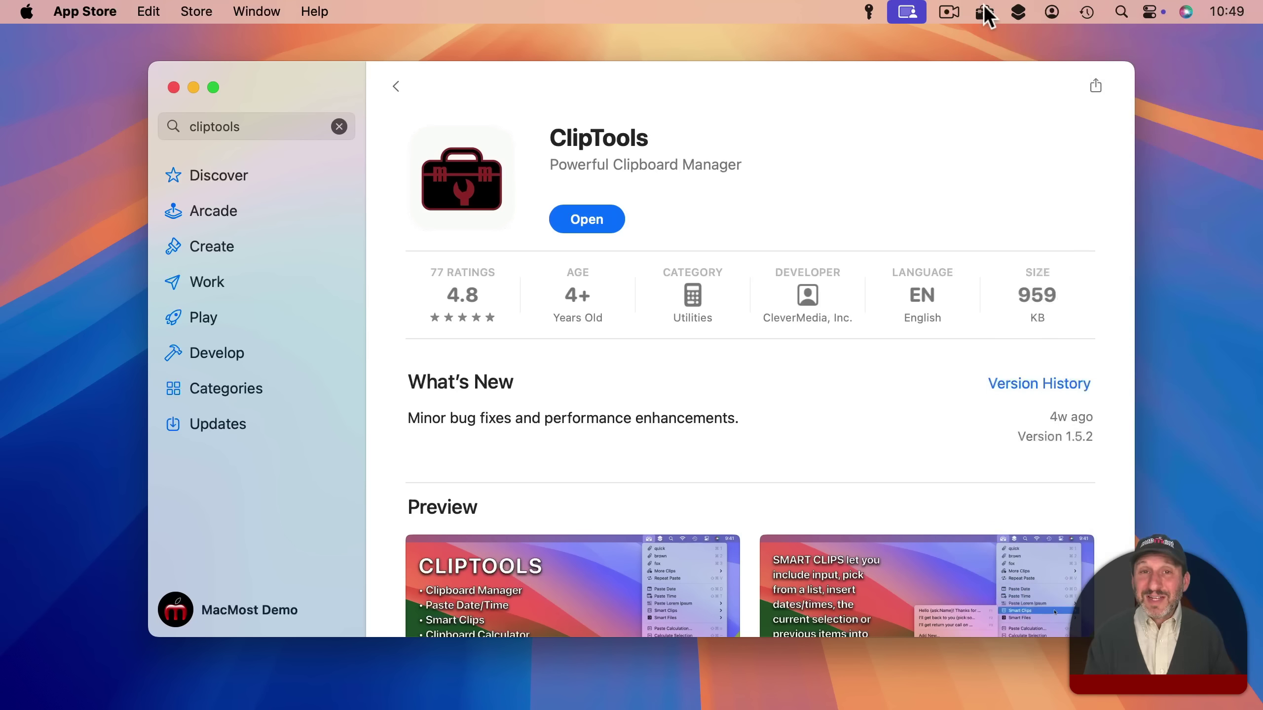